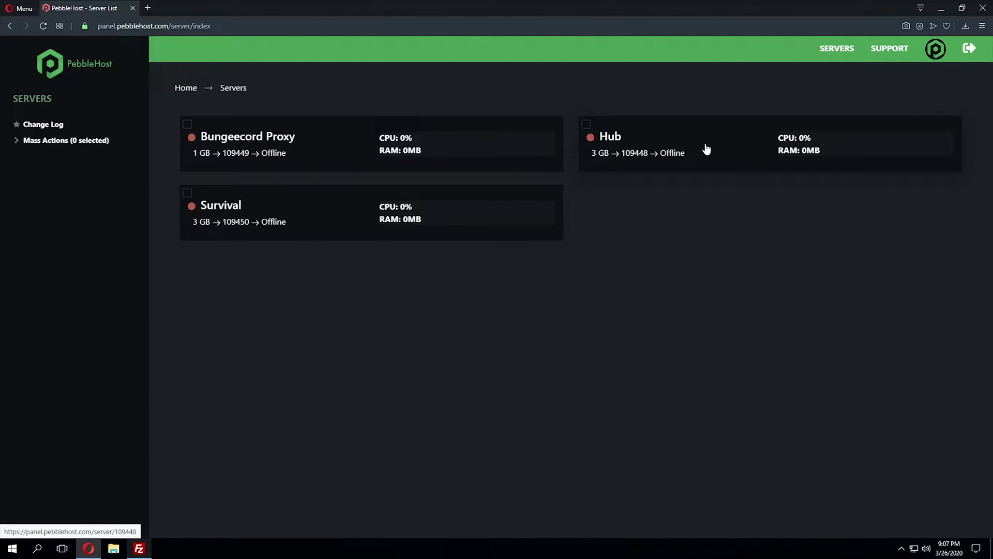
# - Open the Bungeecord Proxy, Hub and Survival server cards each in its own background tab
pyautogui.middleClick(331, 151)
pyautogui.middleClick(567, 164)
pyautogui.middleClick(322, 217)
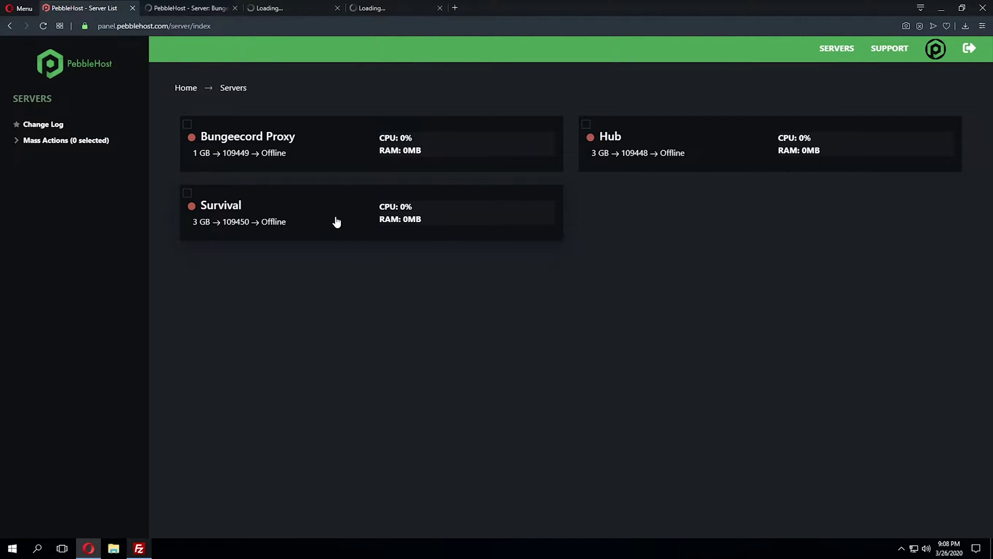
# - Show the FTP File Access login details for the Bungeecord Proxy server
pyautogui.click(185, 10)
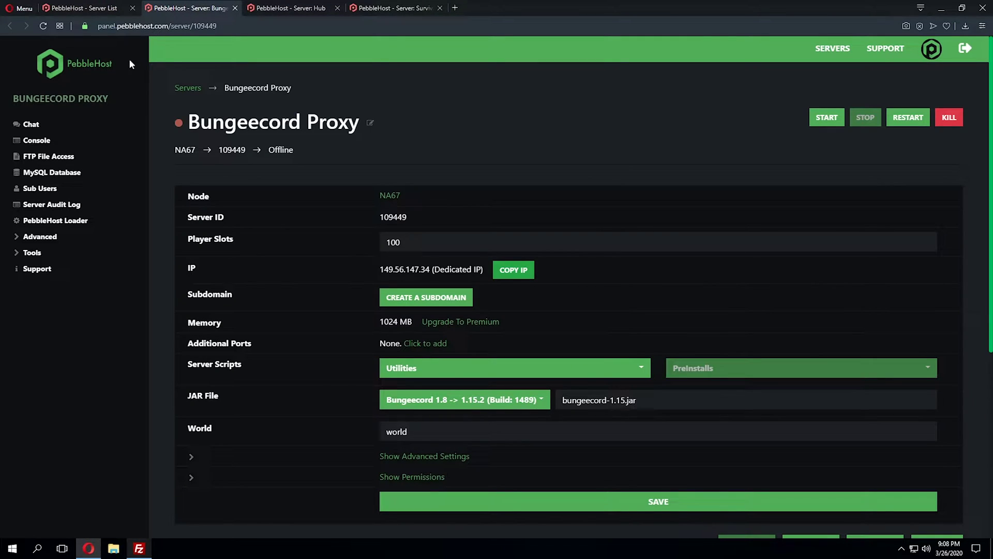
pyautogui.click(55, 158)
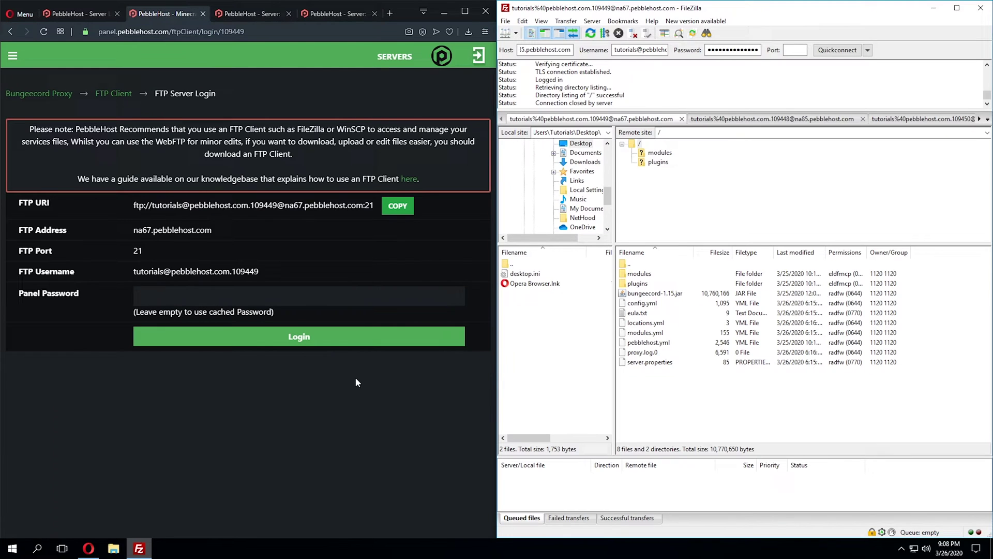
# - Return through the Servers list to the Bungeecord Proxy server's settings page
pyautogui.click(924, 118)
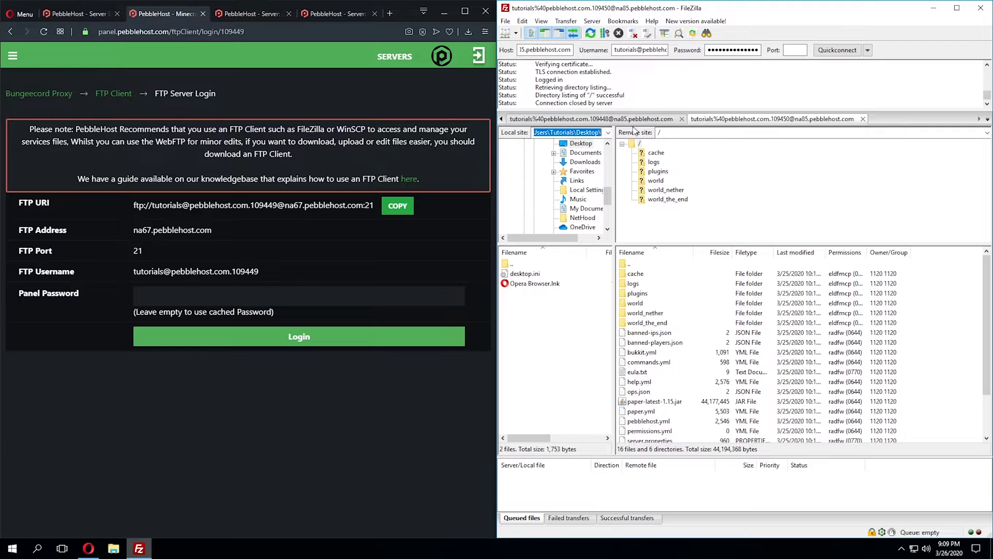
pyautogui.click(78, 13)
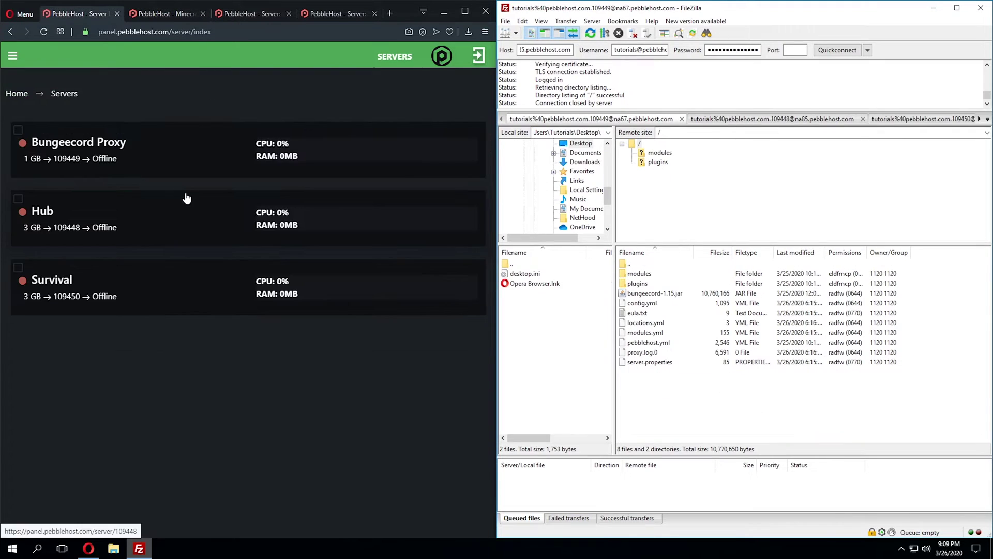
pyautogui.click(150, 139)
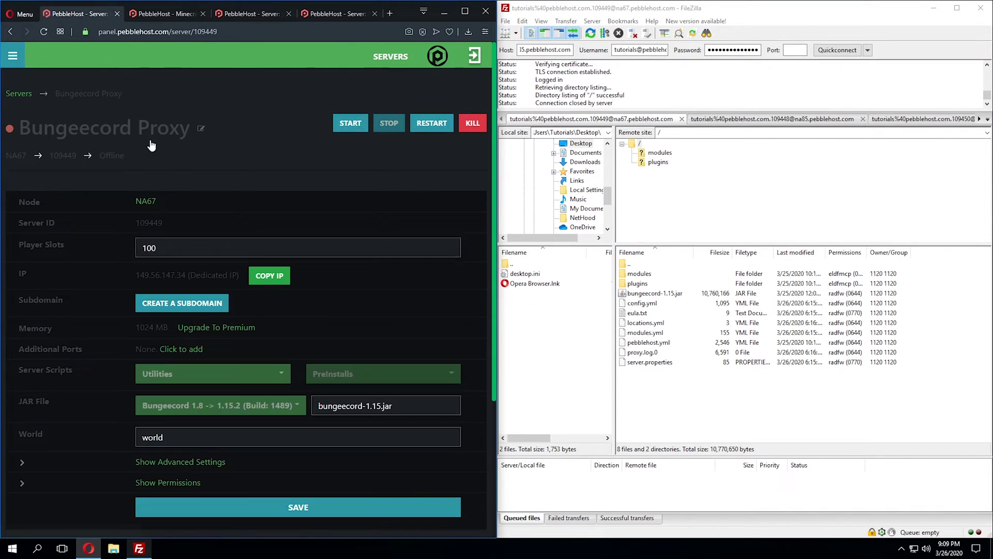
pyautogui.scroll(-1, 116, 355)
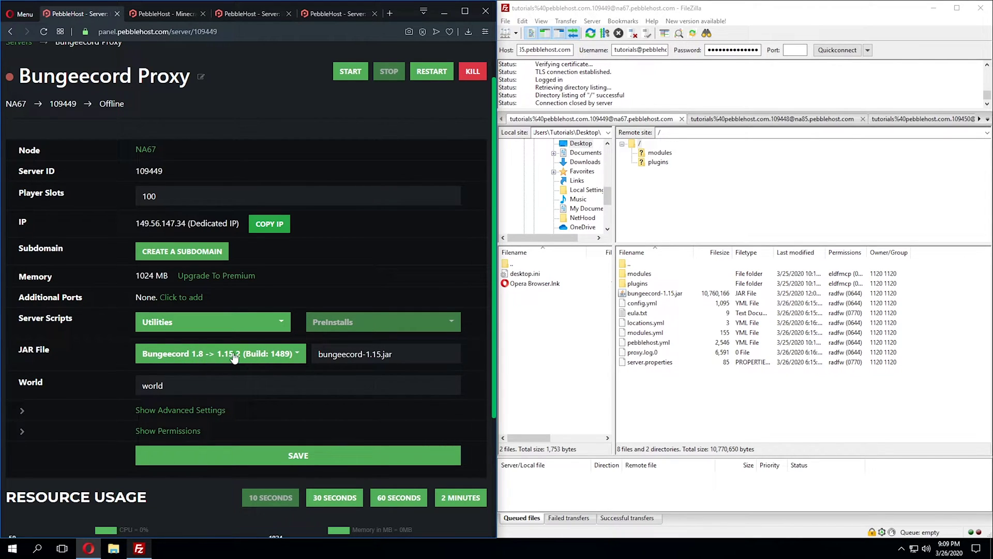
# - Set the proxy's JAR file to Bungeecord 1.8 -> 1.15.2
pyautogui.click(209, 359)
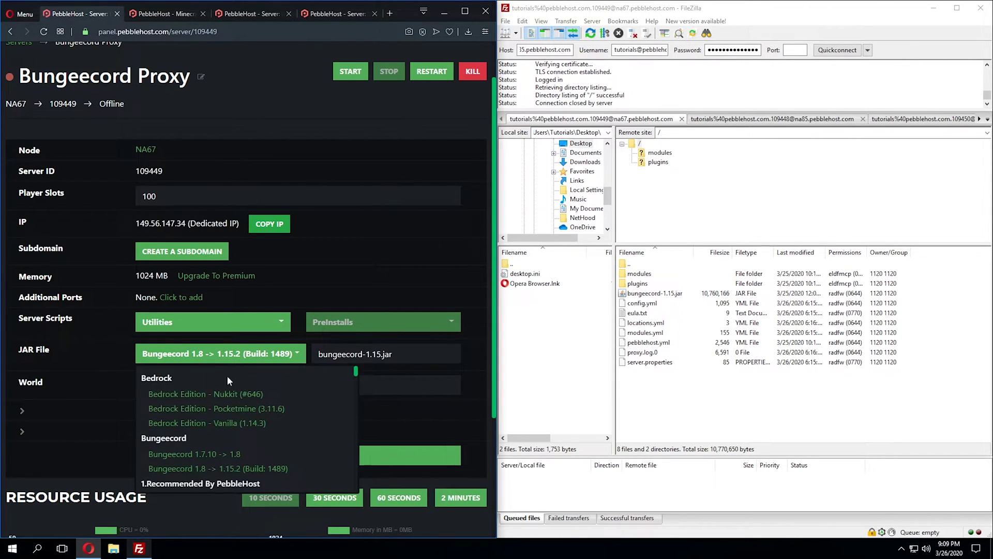
pyautogui.scroll(-2, 227, 376)
pyautogui.scroll(1, 243, 409)
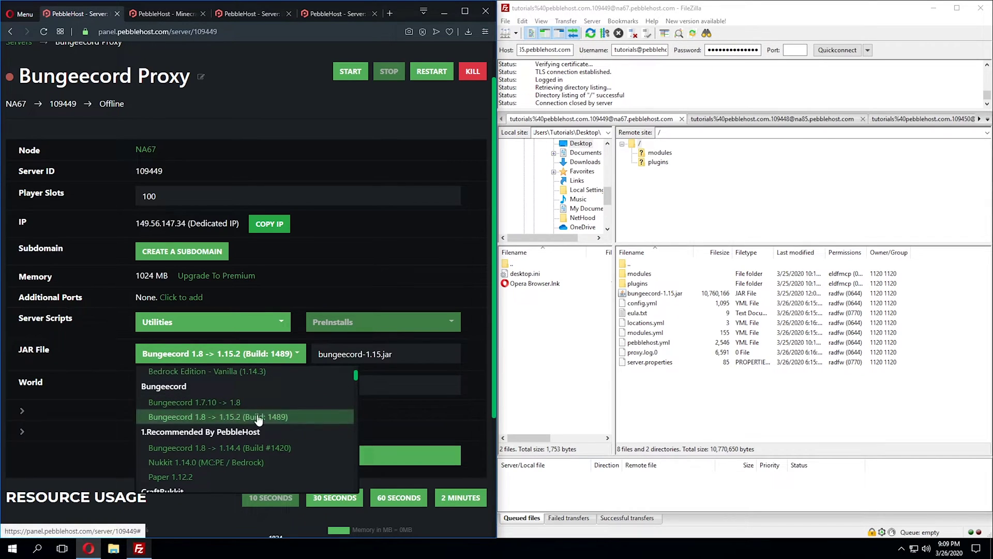
pyautogui.click(309, 418)
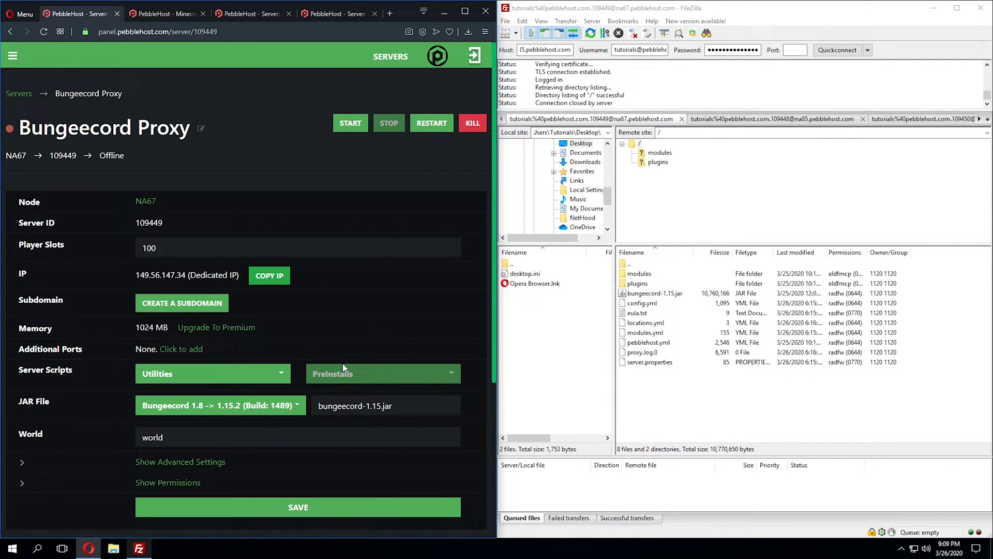
pyautogui.moveTo(712, 404); pyautogui.dragTo(640, 275)
pyautogui.click(675, 404)
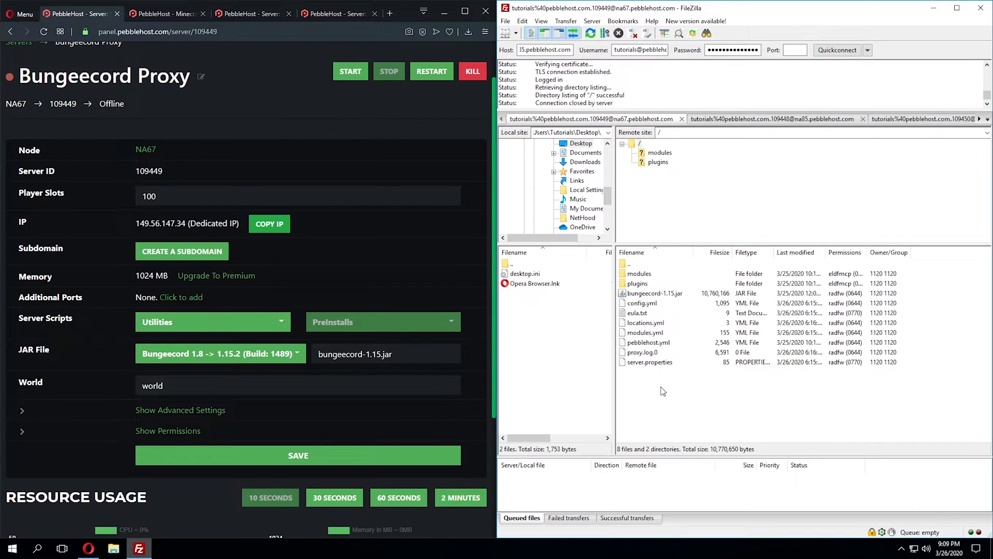
# - Open the proxy's config.yml from FileZilla in Notepad++, snapped to the right half of the screen
pyautogui.click(658, 305)
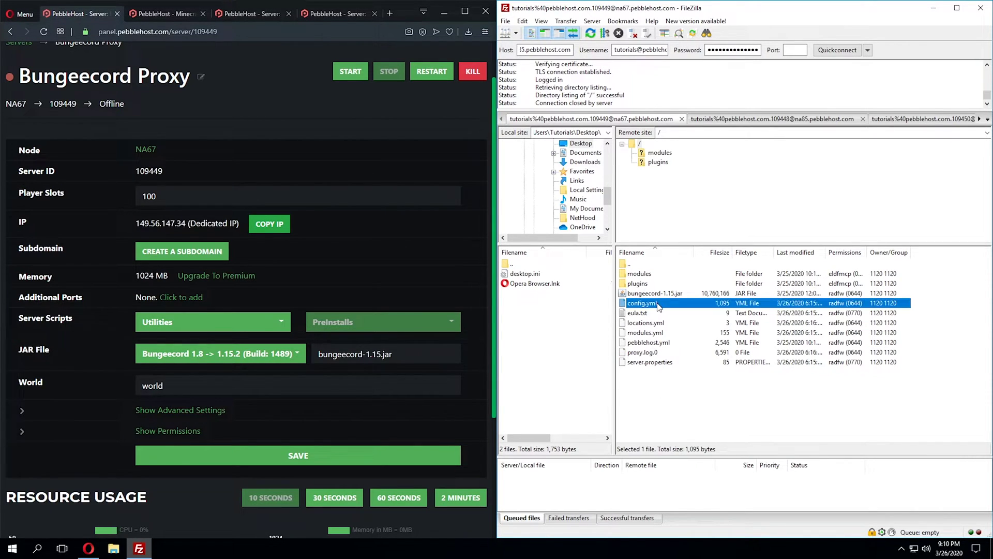
pyautogui.rightClick(659, 305)
pyautogui.click(684, 332)
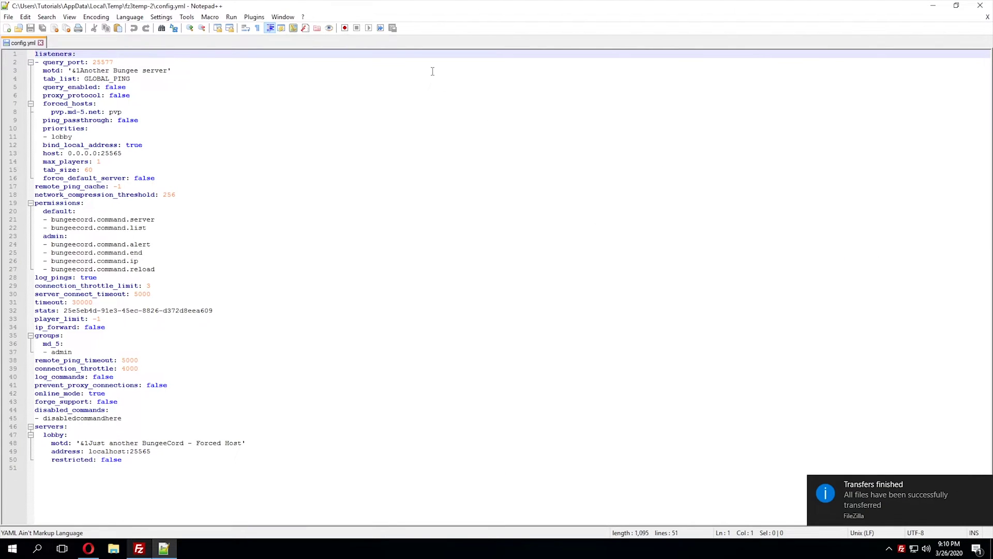
pyautogui.press('super+Right')
pyautogui.click(708, 75)
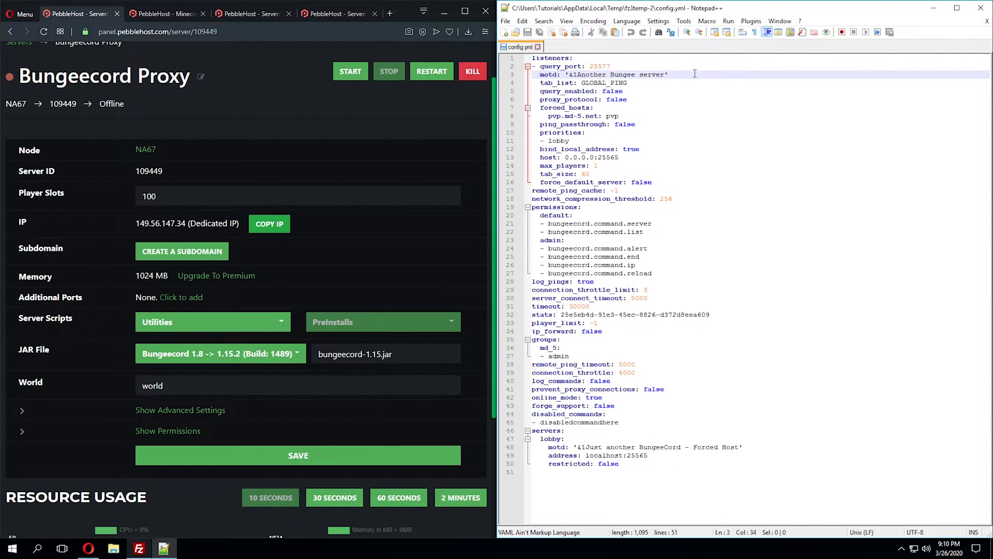
pyautogui.click(666, 85)
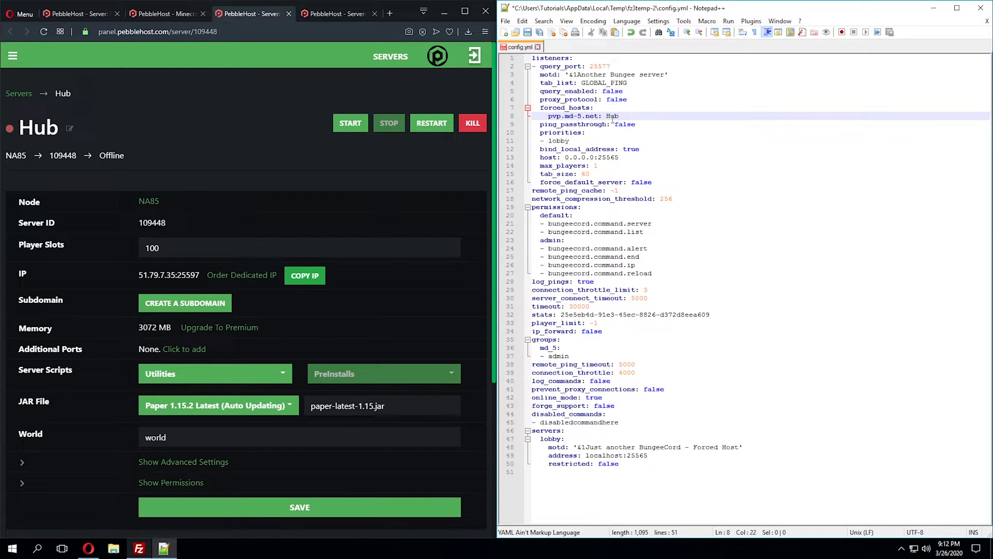
# - Change the forced host from pvp to Hub and the priorities entry from lobby to Hub
pyautogui.click(137, 138)
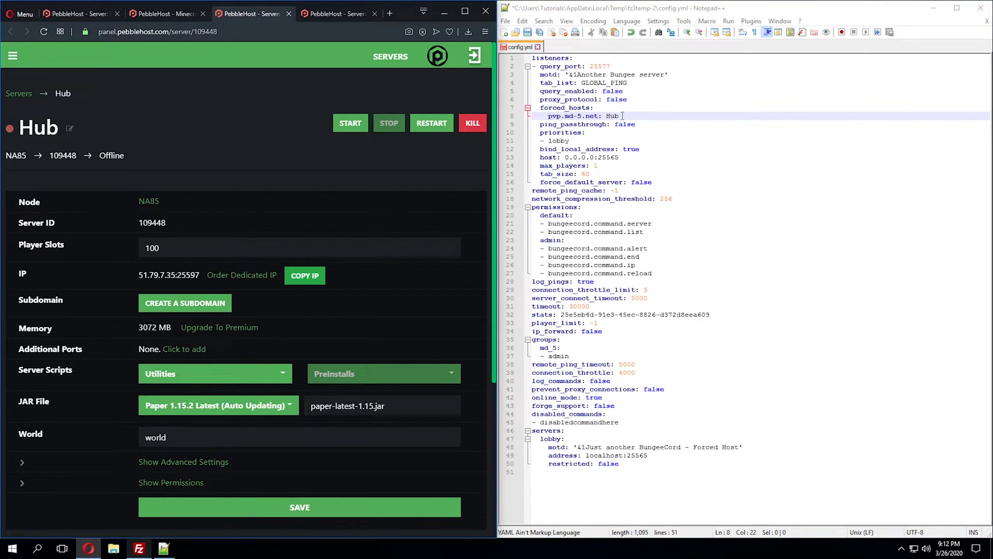
pyautogui.hotkey('alt', 'Tab')
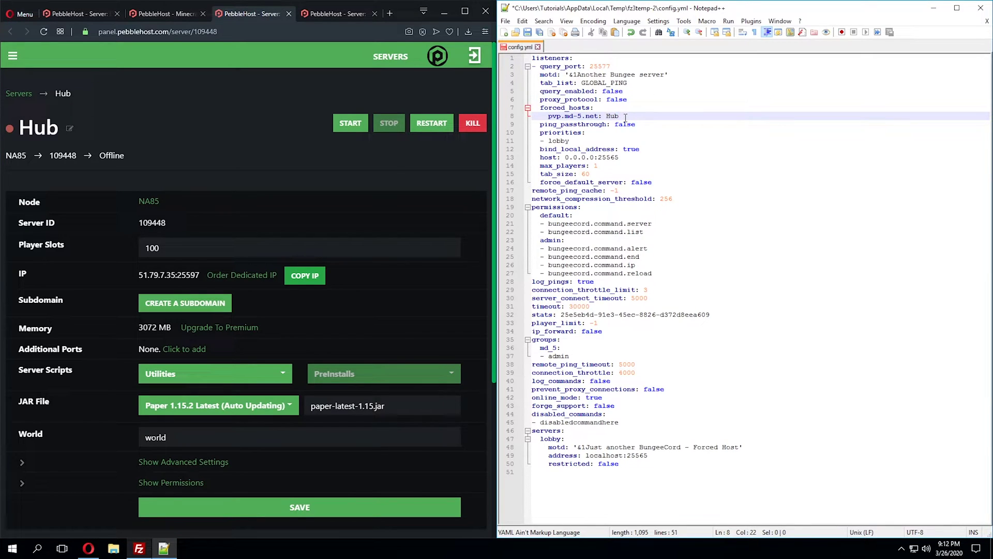
pyautogui.click(94, 133)
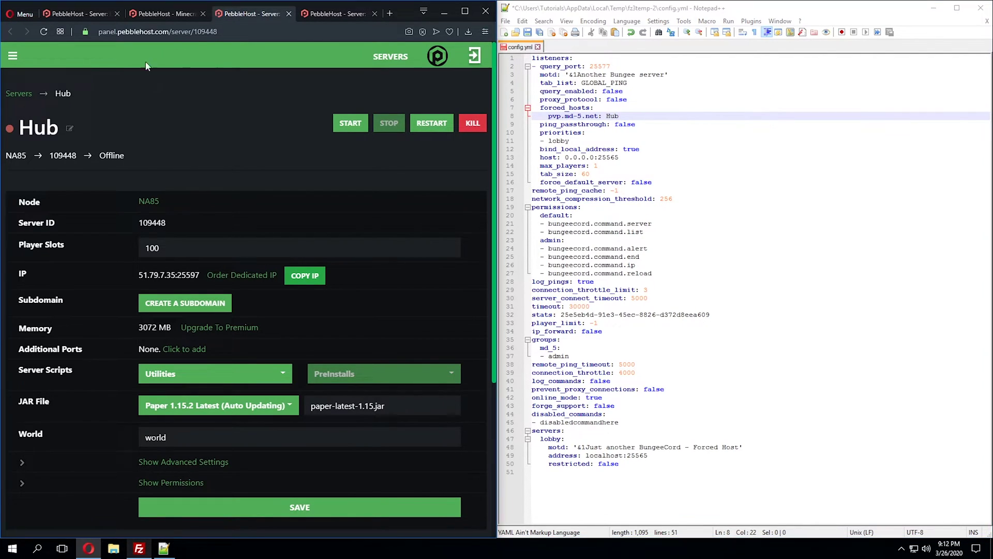
pyautogui.click(625, 116)
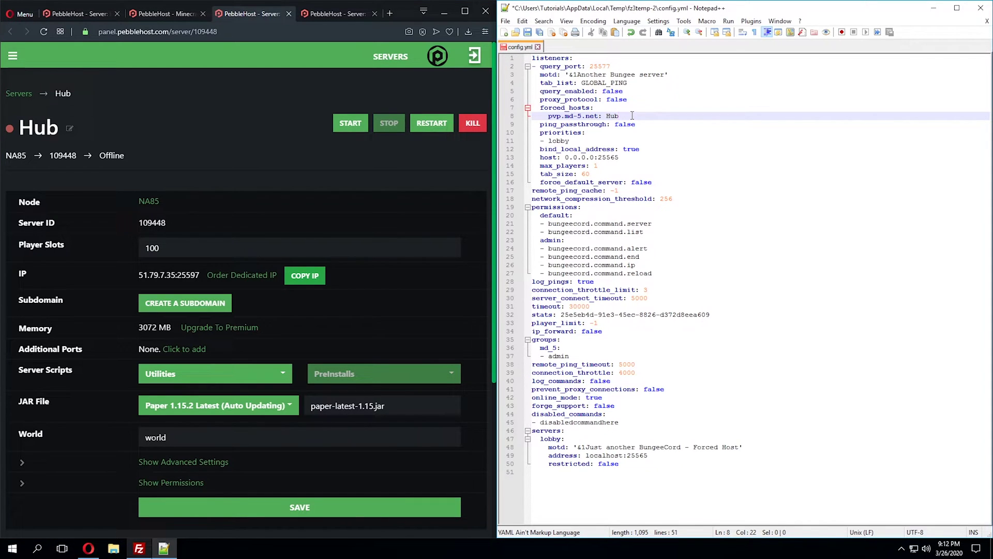
pyautogui.click(605, 141)
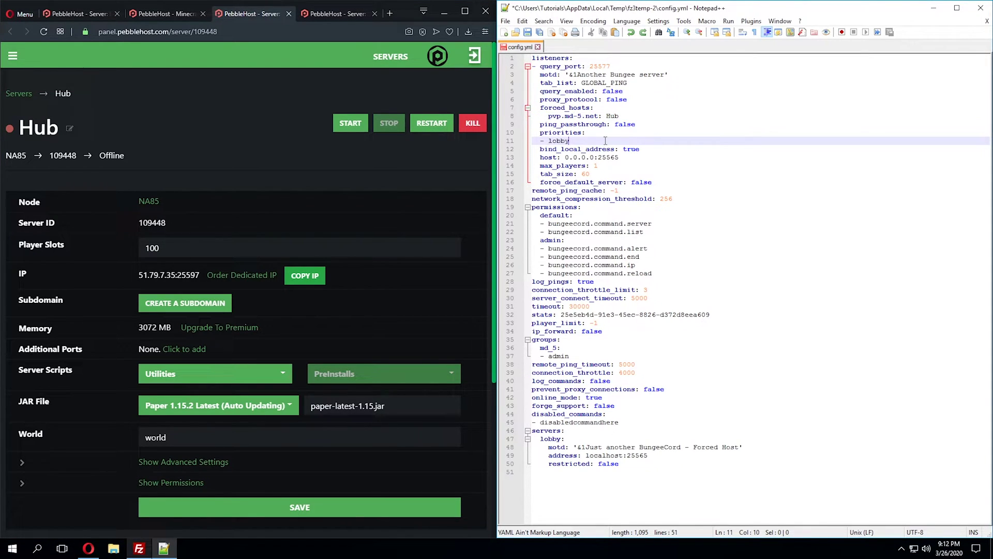
pyautogui.press('BackSpace')
pyautogui.press('BackSpace')
pyautogui.press('BackSpace')
pyautogui.press('BackSpace')
pyautogui.press('BackSpace')
pyautogui.write('Hub')
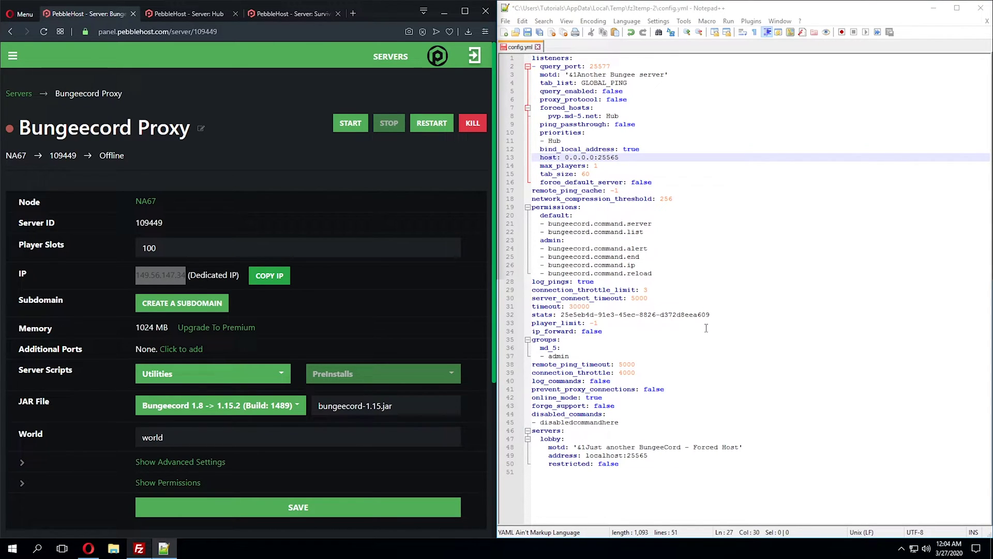
pyautogui.click(676, 288)
# - Change ip_forward from false to true in the proxy's config.yml
pyautogui.click(653, 331)
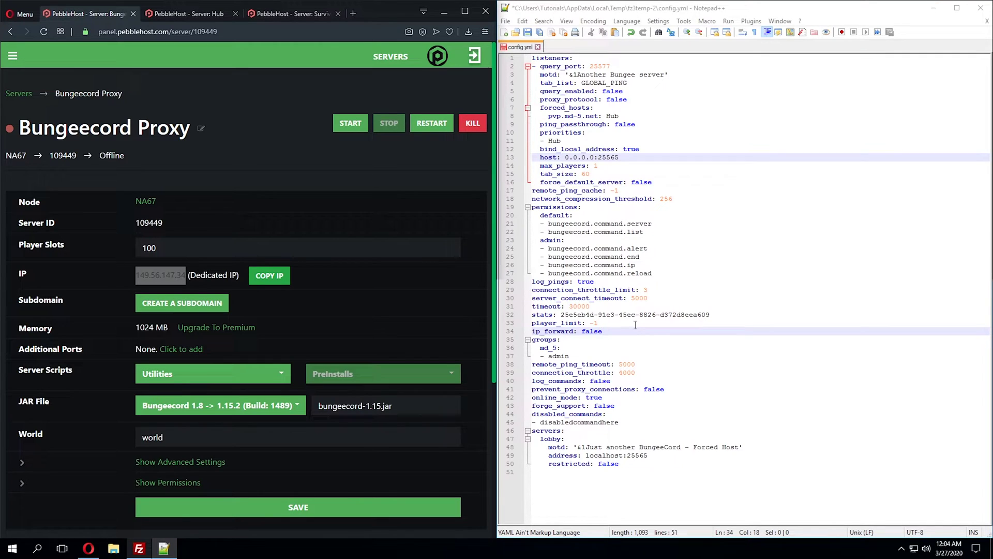
pyautogui.press('BackSpace')
pyautogui.press('BackSpace')
pyautogui.press('BackSpace')
pyautogui.press('BackSpace')
pyautogui.press('BackSpace')
pyautogui.write('true')
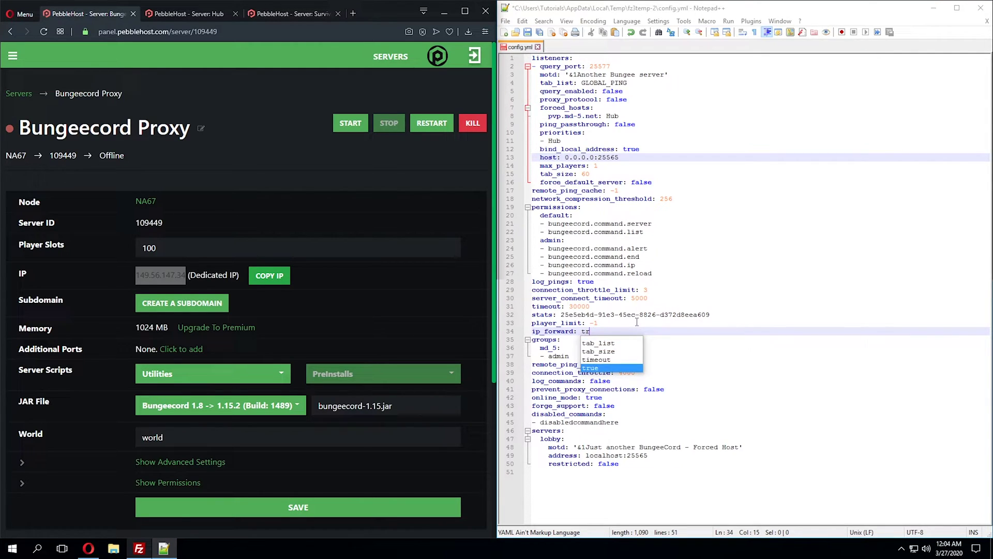
pyautogui.click(671, 398)
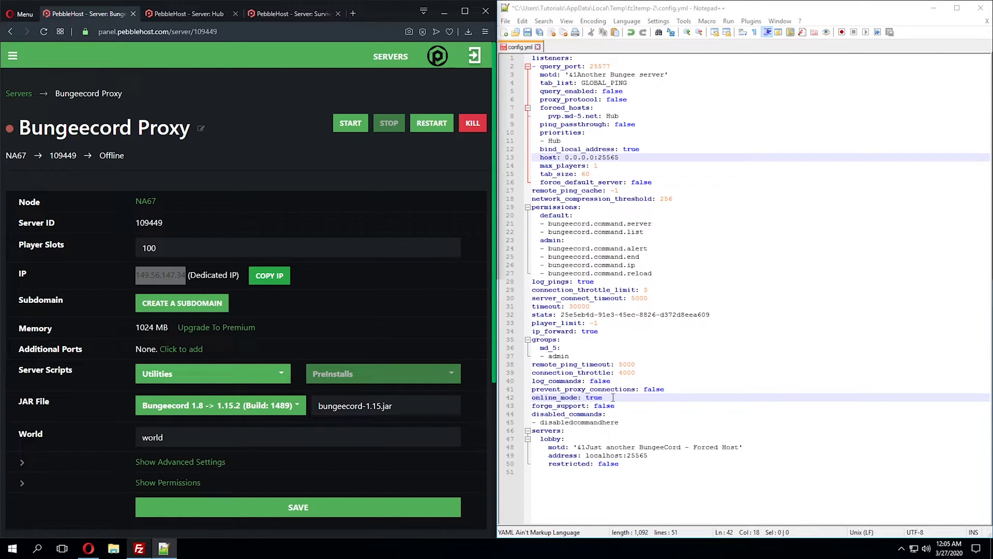
pyautogui.moveTo(603, 397); pyautogui.dragTo(530, 397)
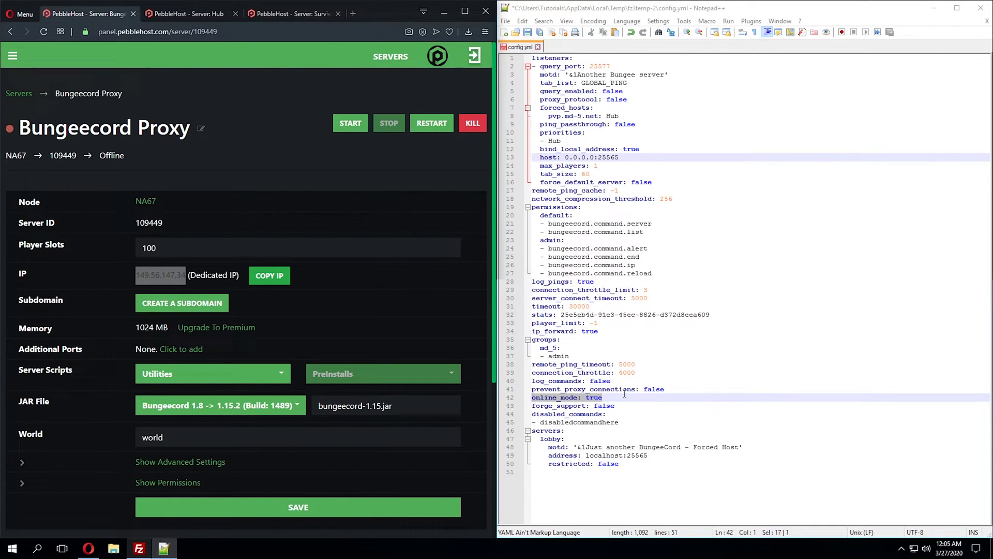
pyautogui.click(625, 394)
pyautogui.click(664, 408)
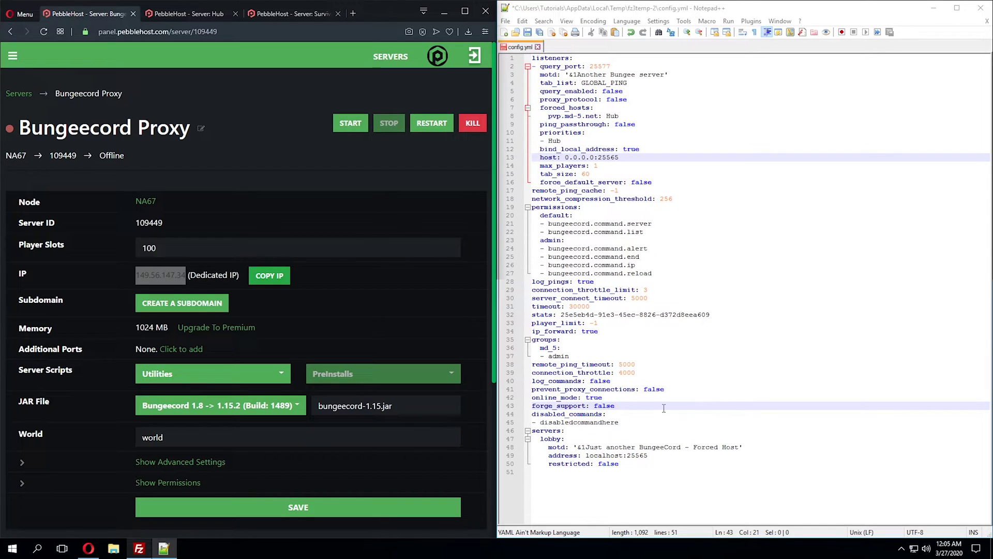
pyautogui.hotkey('ctrl', 'shift', 'Left')
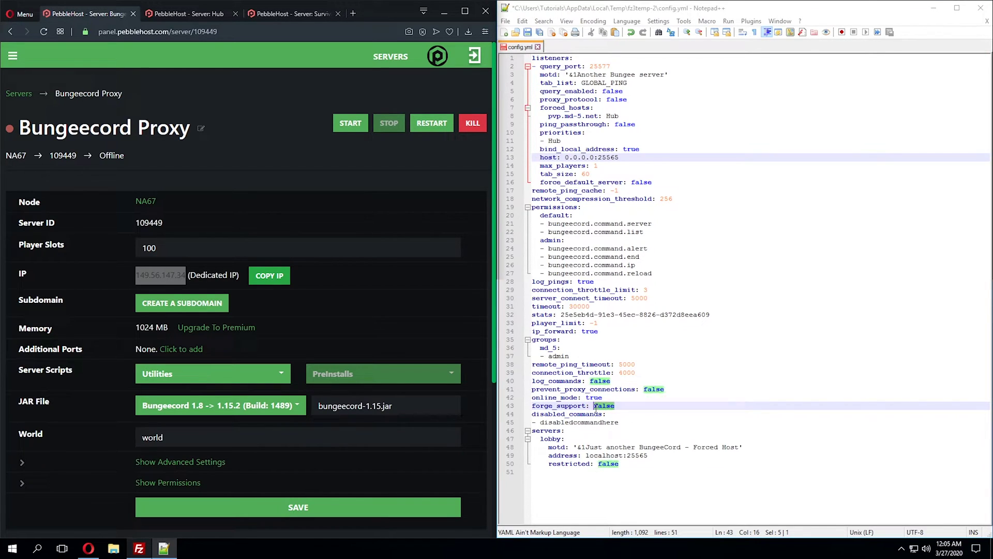
pyautogui.click(662, 406)
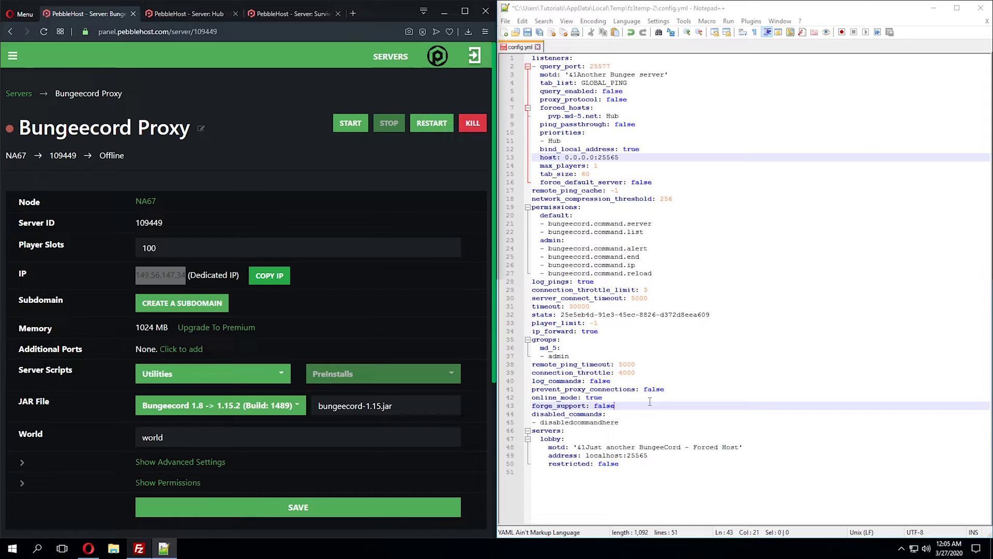
pyautogui.click(630, 464)
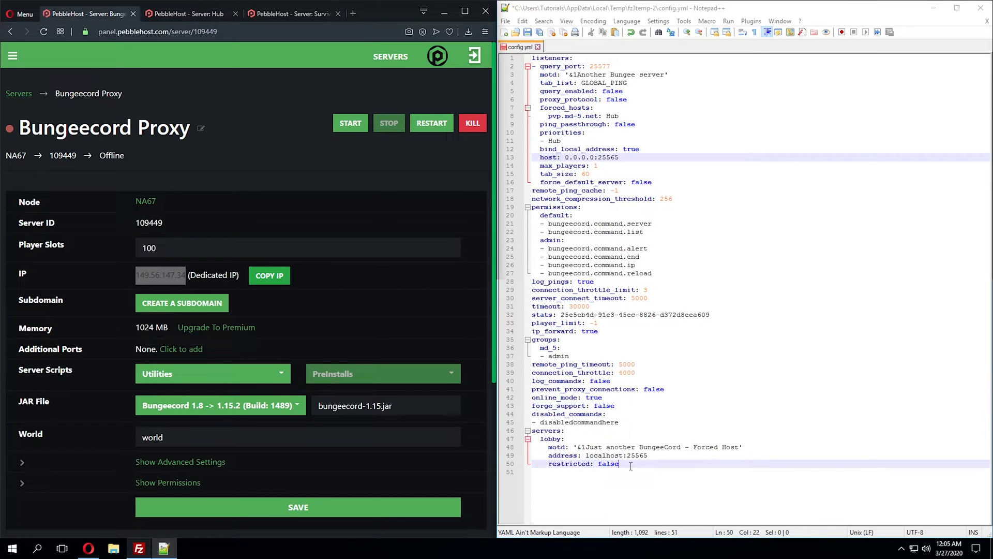
# - Duplicate the lobby server block directly below itself in config.yml
pyautogui.moveTo(629, 464); pyautogui.dragTo(540, 440)
pyautogui.hotkey('ctrl', 'c')
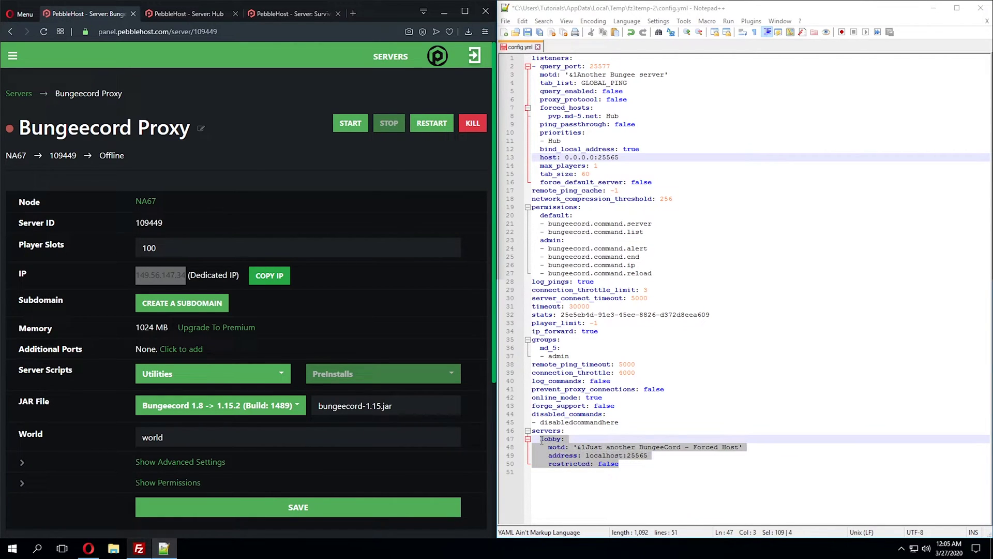
pyautogui.rightClick(555, 450)
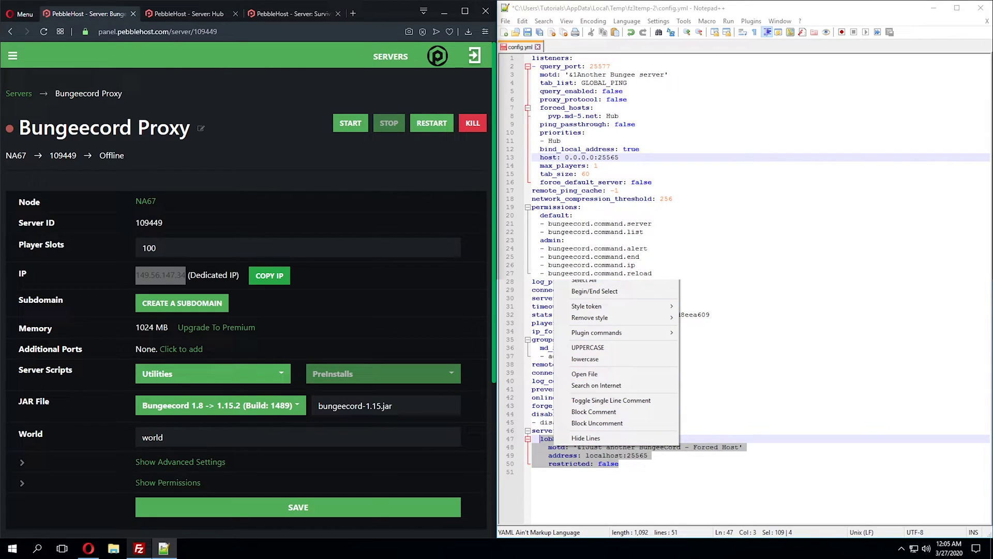
pyautogui.press('Escape')
pyautogui.click(595, 433)
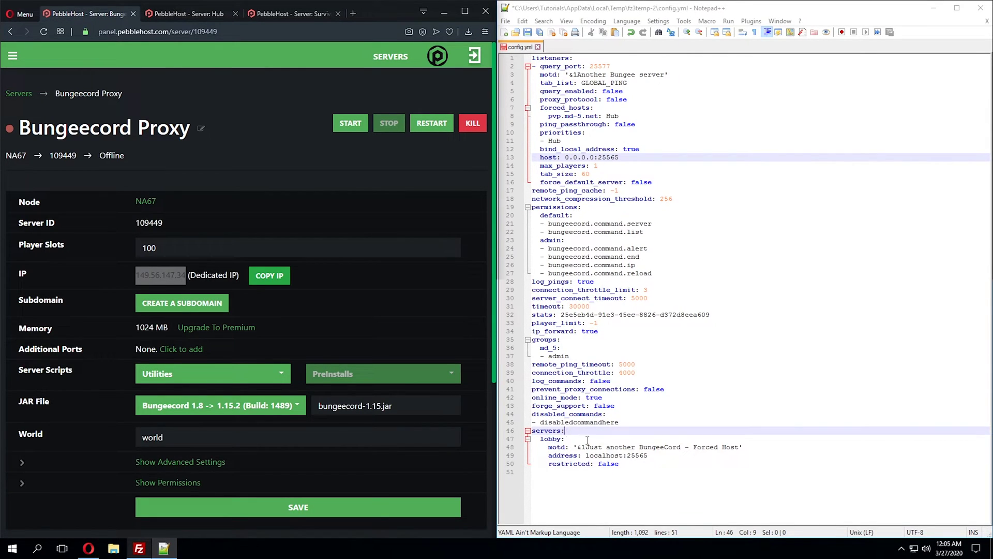
pyautogui.click(641, 464)
pyautogui.press('Return')
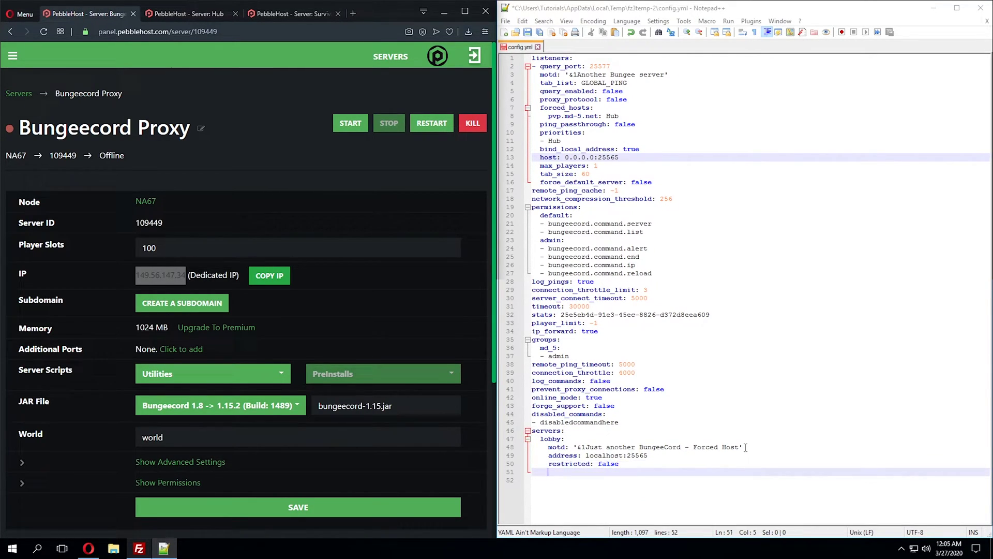
pyautogui.hotkey('ctrl', 'v')
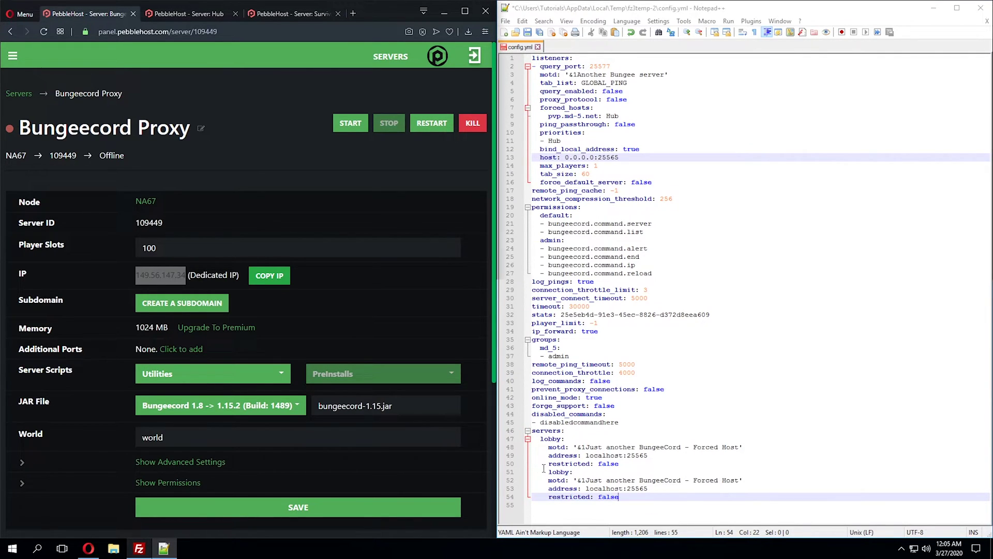
pyautogui.hotkey('alt', 'Tab')
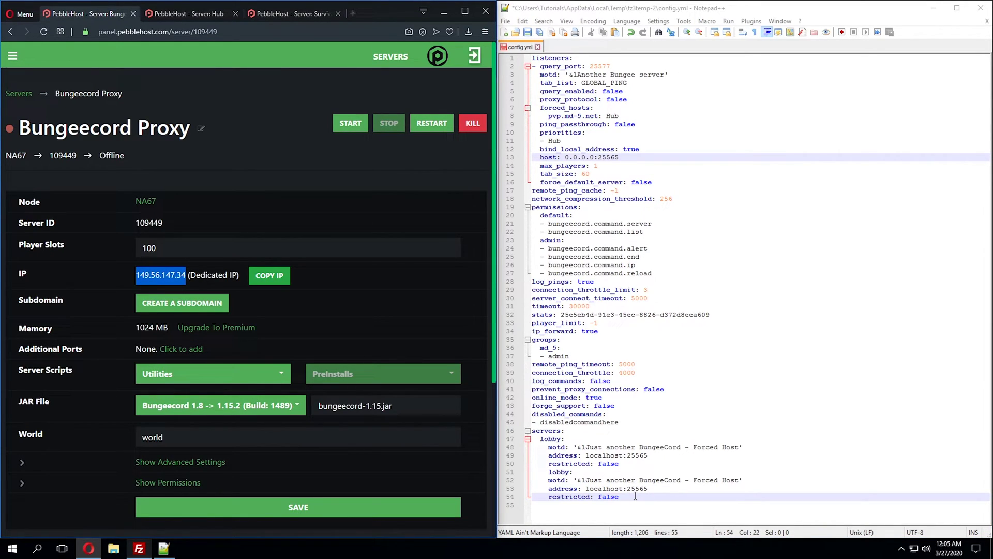
pyautogui.click(635, 496)
pyautogui.click(549, 471)
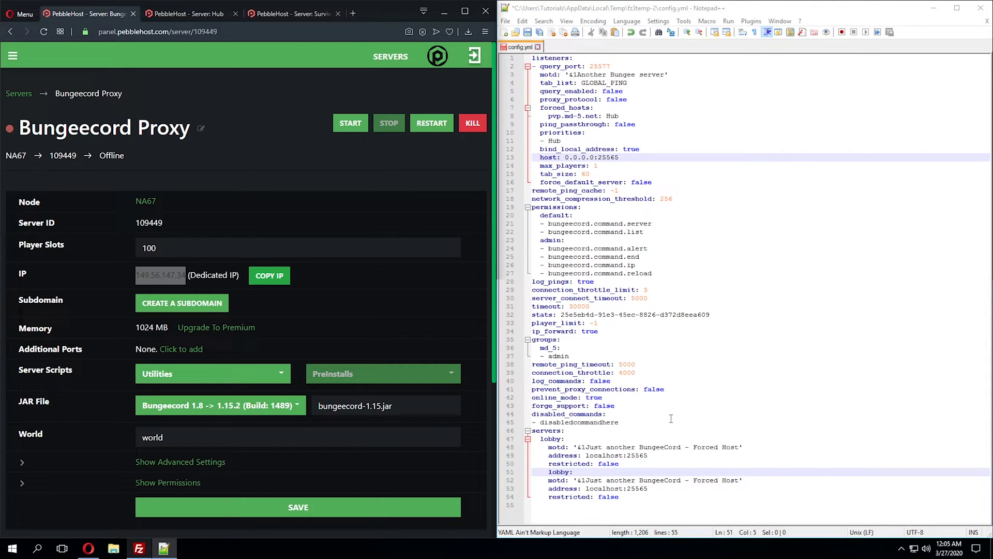
pyautogui.press('BackSpace')
pyautogui.press('BackSpace')
# - Rename the two entries Hub (51.79.7.35:25597) and Survival (51.79.7.35:25601)
pyautogui.moveTo(671, 433); pyautogui.dragTo(688, 499)
pyautogui.click(703, 495)
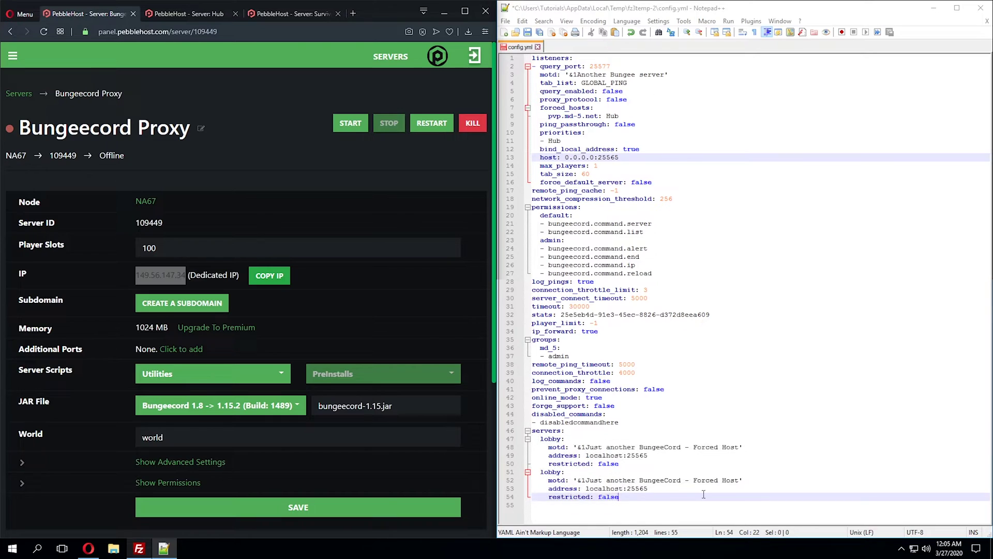
pyautogui.click(561, 439)
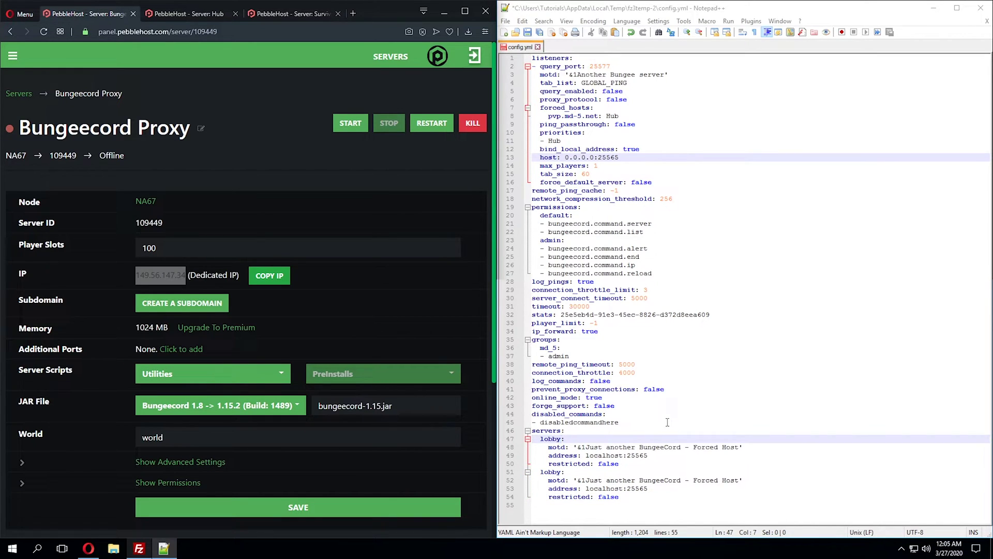
pyautogui.press('BackSpace')
pyautogui.press('BackSpace')
pyautogui.press('BackSpace')
pyautogui.press('BackSpace')
pyautogui.press('BackSpace')
pyautogui.write('Hub:')
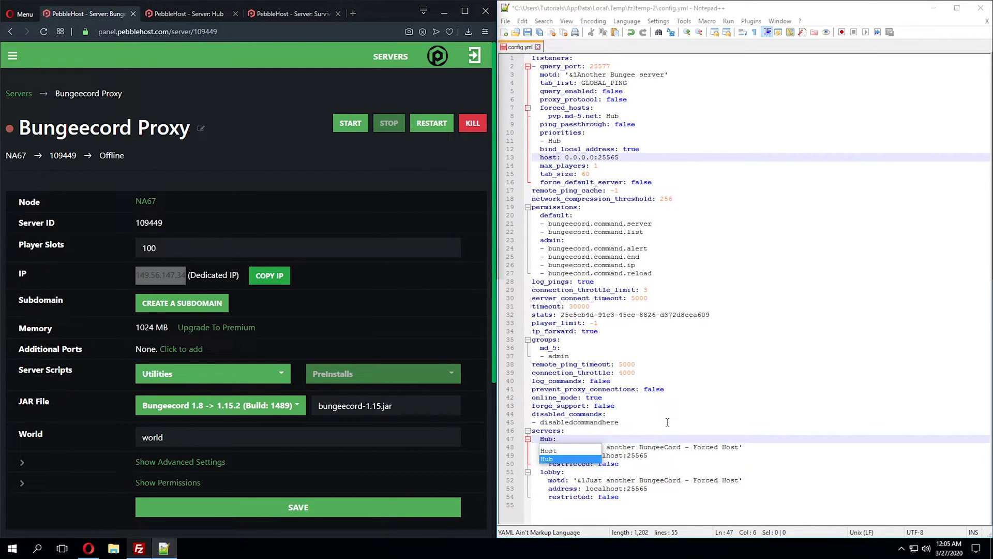
pyautogui.press('Escape')
pyautogui.click(640, 447)
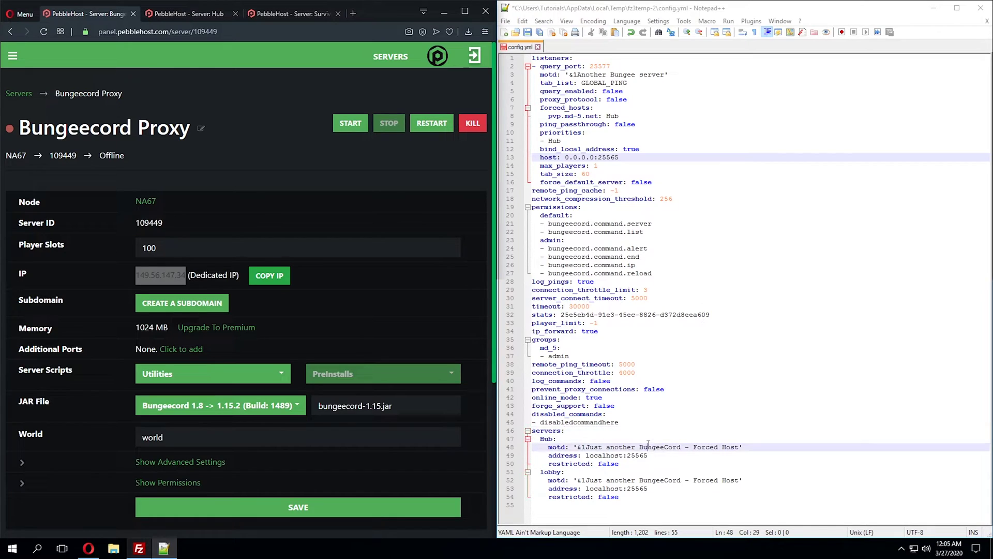
pyautogui.click(185, 15)
pyautogui.click(561, 472)
pyautogui.press('BackSpace')
pyautogui.press('BackSpace')
pyautogui.press('BackSpace')
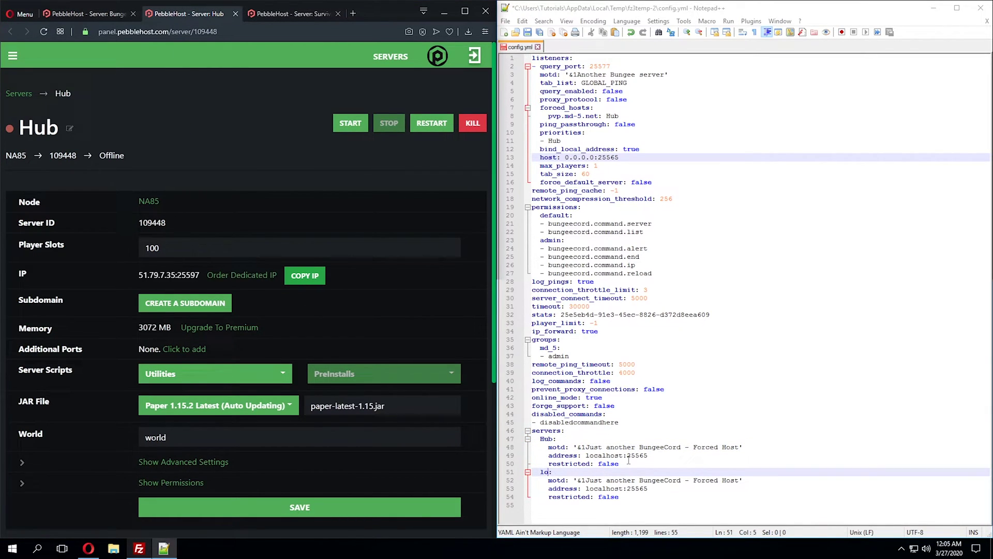
pyautogui.press('BackSpace')
pyautogui.press('BackSpace')
pyautogui.write('Survival')
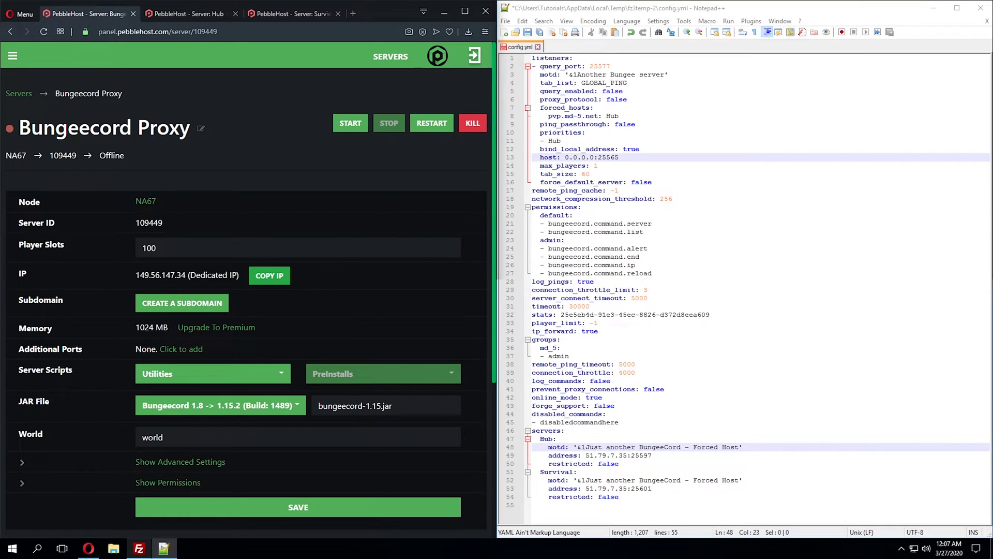
# - Save and close config.yml, confirming FileZilla's upload back to the proxy server
pyautogui.hotkey('ctrl', 's')
pyautogui.hotkey('alt', 'F4')
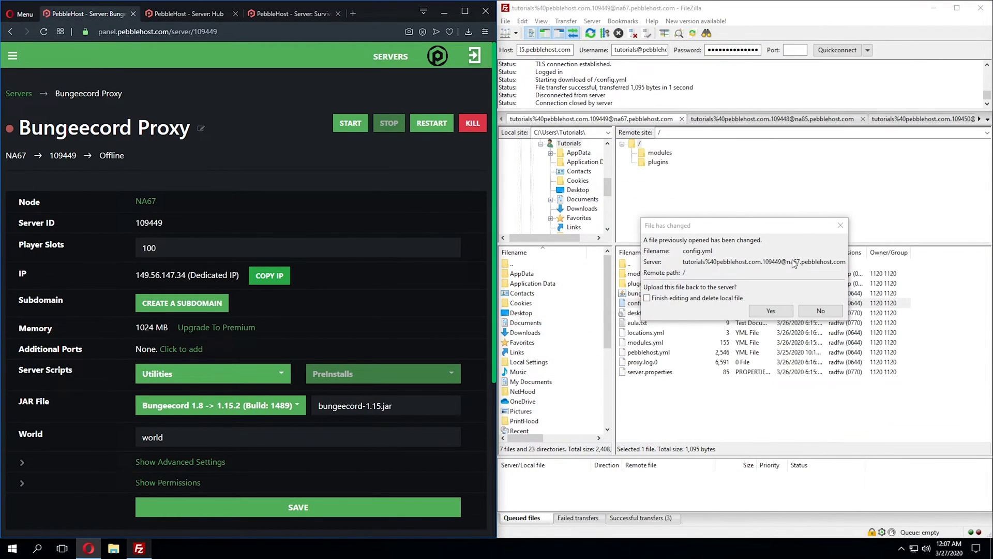
pyautogui.click(771, 312)
pyautogui.click(770, 311)
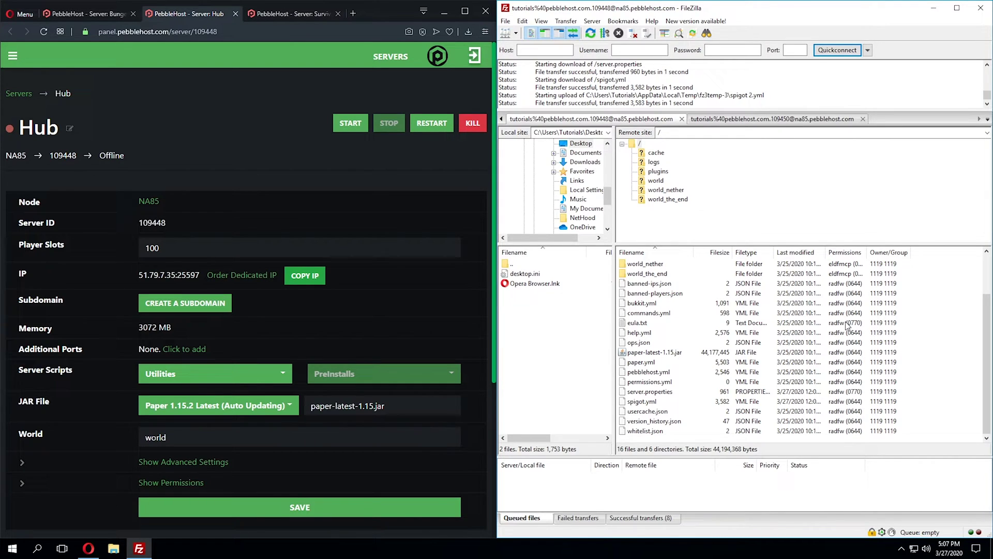
# - Set bungeecord: true in the Hub server's spigot.yml and upload it back
pyautogui.click(744, 401)
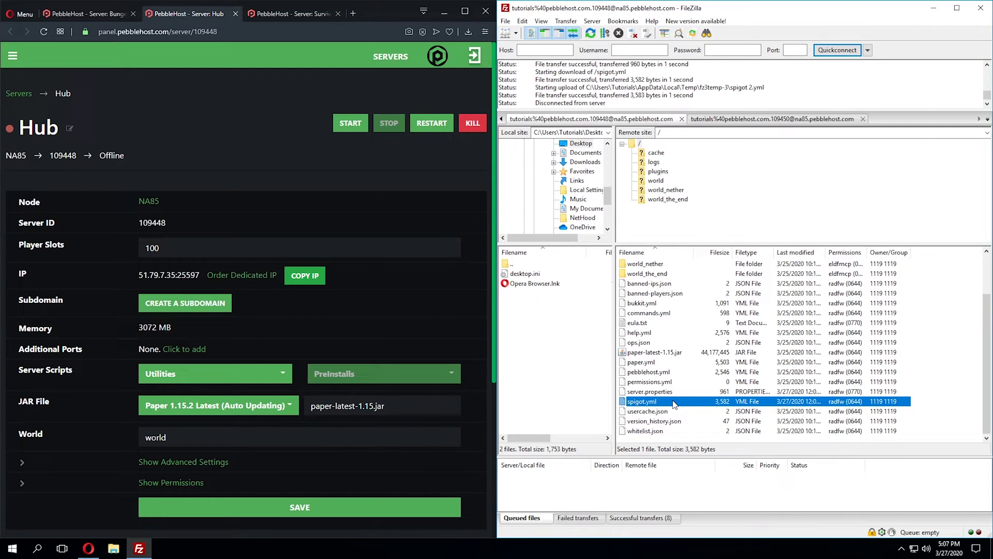
pyautogui.rightClick(673, 403)
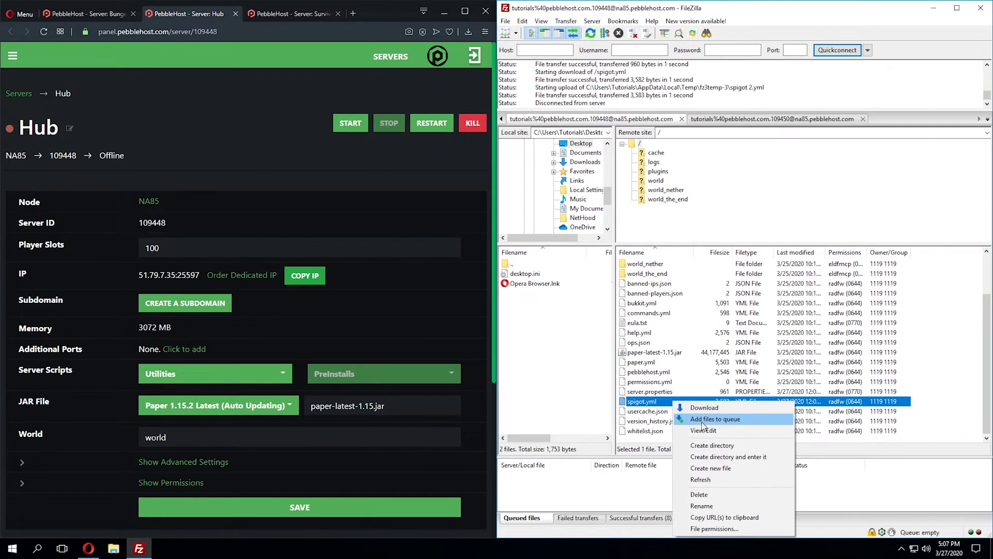
pyautogui.click(707, 432)
pyautogui.click(803, 379)
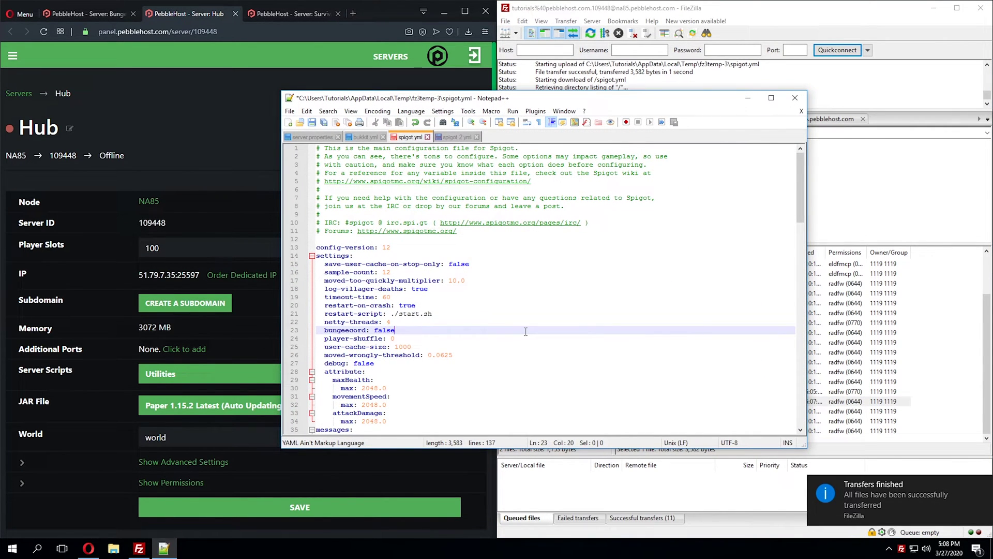
pyautogui.press('BackSpace')
pyautogui.write('true')
pyautogui.hotkey('ctrl', 's')
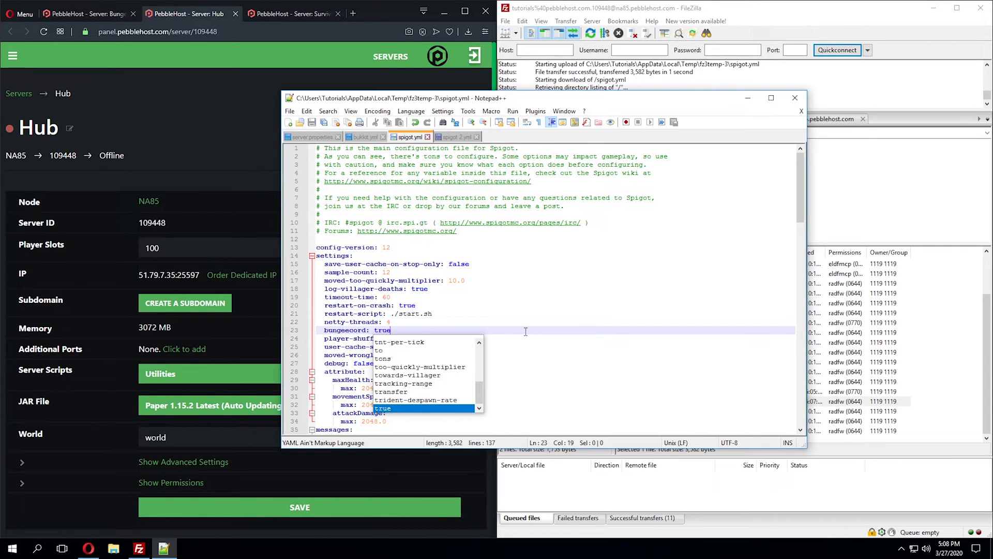
pyautogui.click(795, 98)
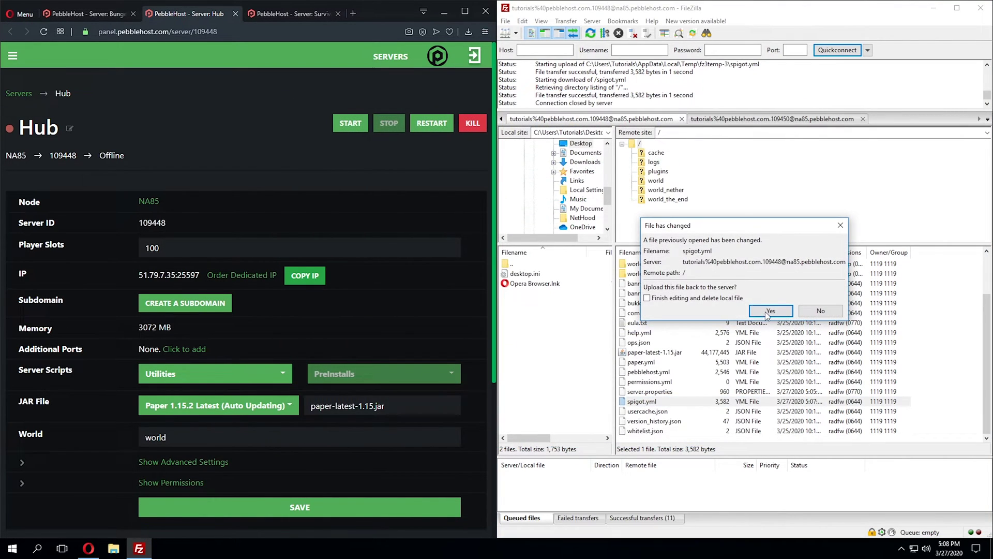
pyautogui.click(771, 319)
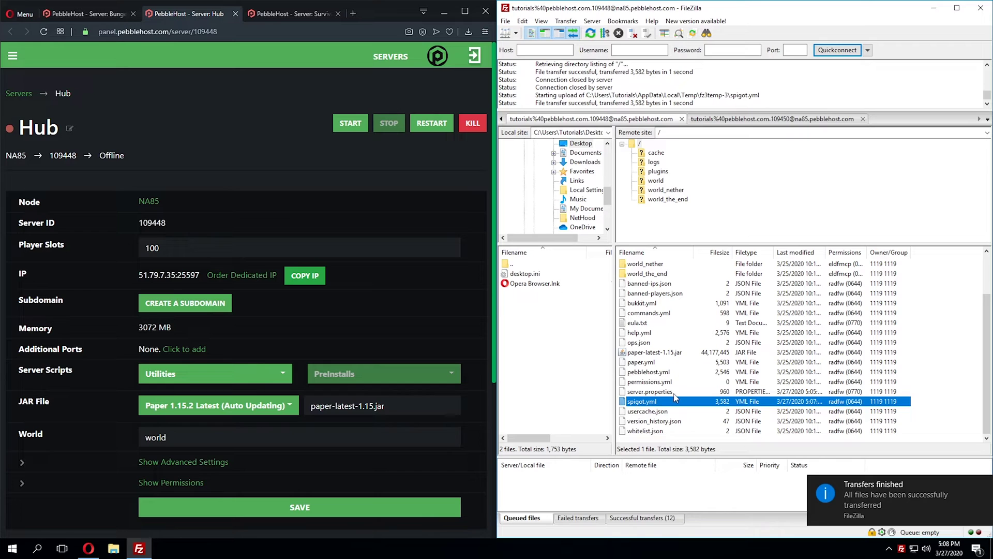
# - Set online-mode=false in the Hub server's server.properties and upload it back
pyautogui.click(669, 392)
pyautogui.rightClick(669, 392)
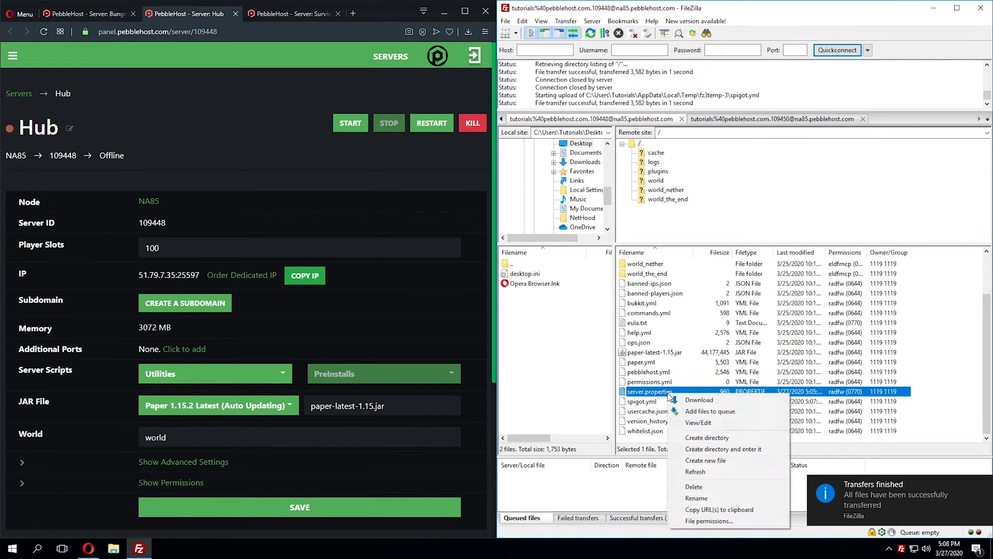
pyautogui.click(697, 423)
pyautogui.click(796, 382)
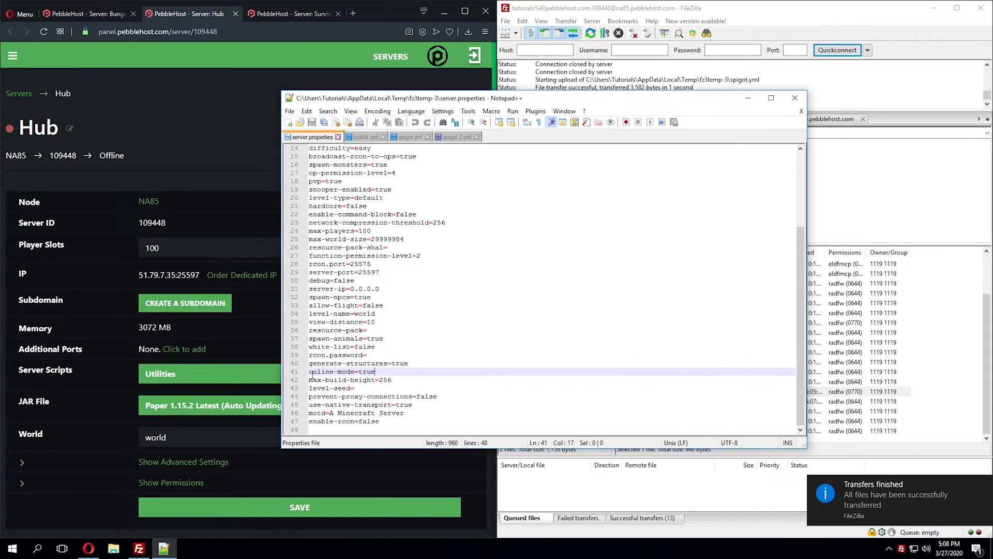
pyautogui.moveTo(309, 372); pyautogui.dragTo(387, 373)
pyautogui.click(398, 372)
pyautogui.press('BackSpace')
pyautogui.press('BackSpace')
pyautogui.press('BackSpace')
pyautogui.press('BackSpace')
pyautogui.write('f')
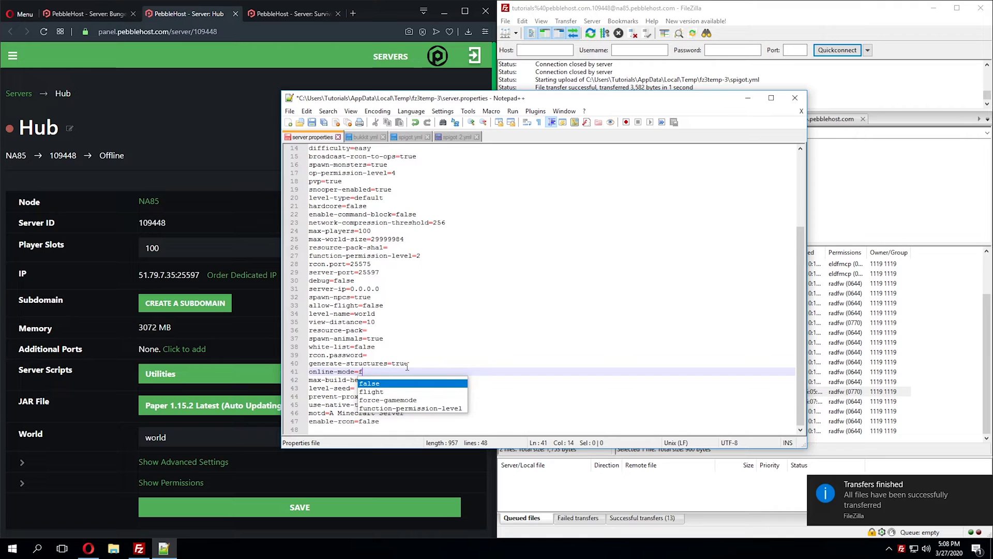
pyautogui.write('alse')
pyautogui.click(408, 367)
pyautogui.hotkey('ctrl', 's')
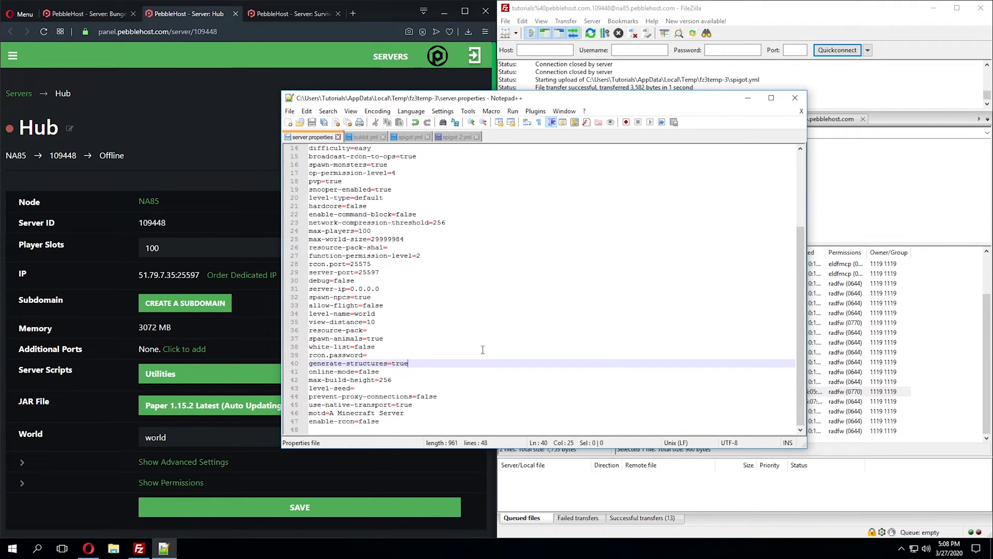
pyautogui.click(795, 98)
pyautogui.click(770, 310)
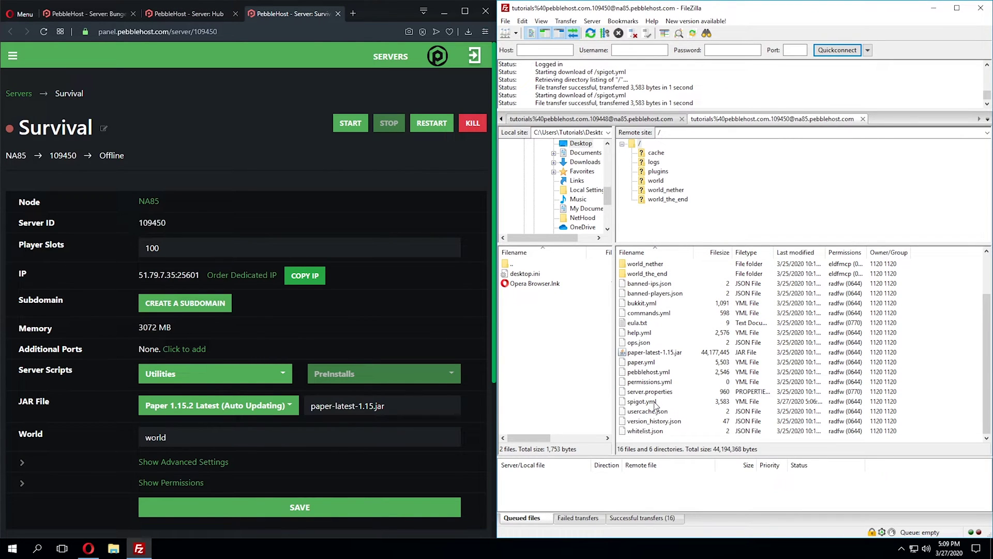
# - Set bungeecord: true in the Survival server's spigot.yml and upload it back
pyautogui.click(641, 401)
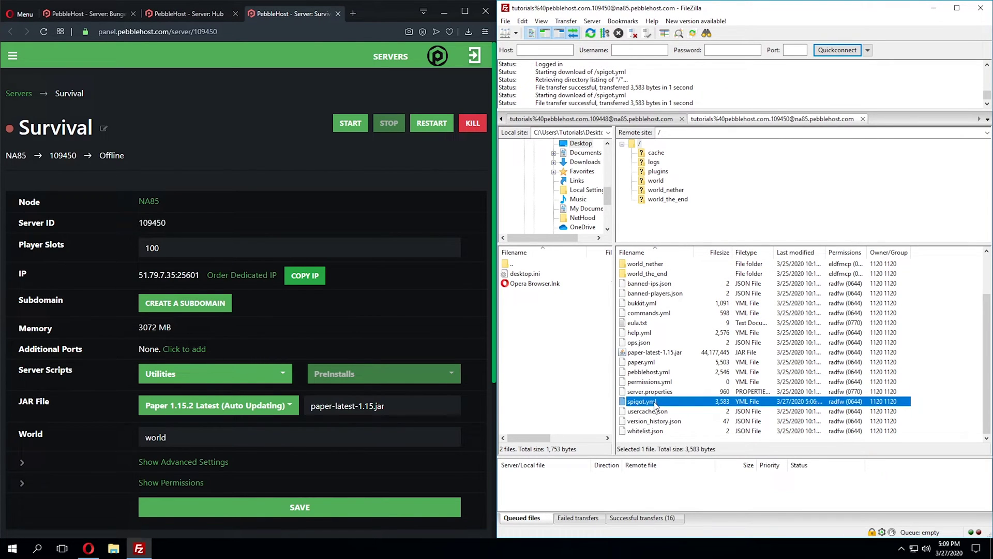
pyautogui.rightClick(655, 402)
pyautogui.click(694, 431)
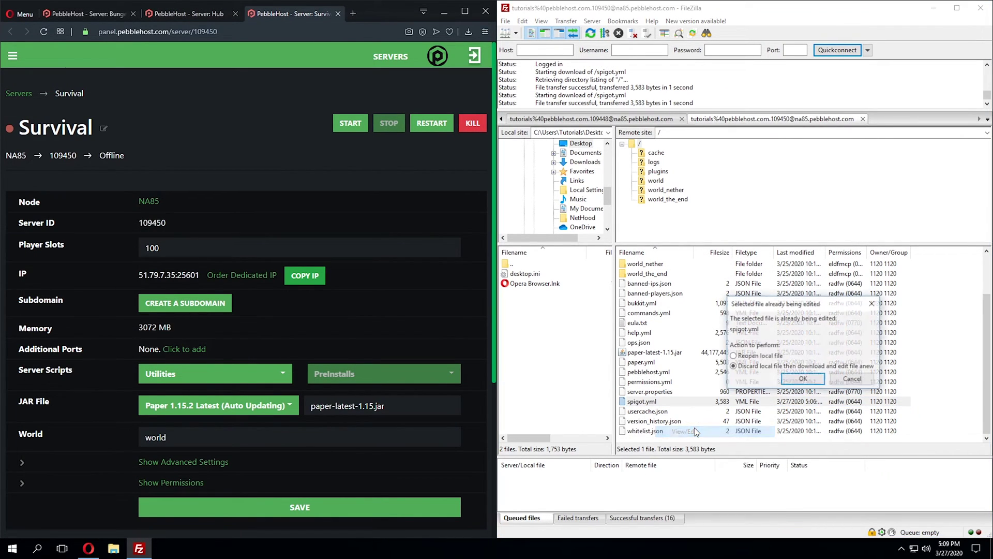
pyautogui.click(796, 377)
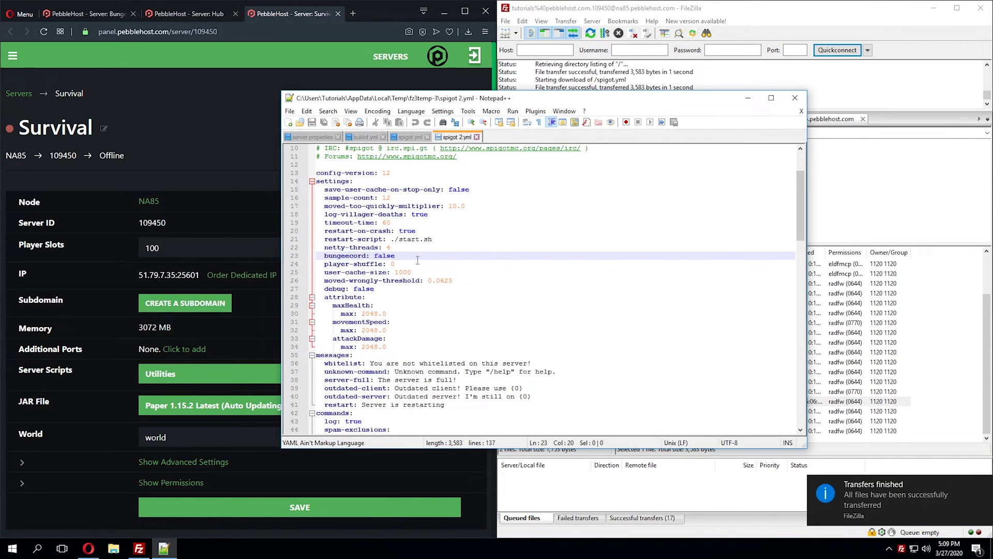
pyautogui.press('BackSpace')
pyautogui.press('BackSpace')
pyautogui.press('BackSpace')
pyautogui.press('BackSpace')
pyautogui.press('BackSpace')
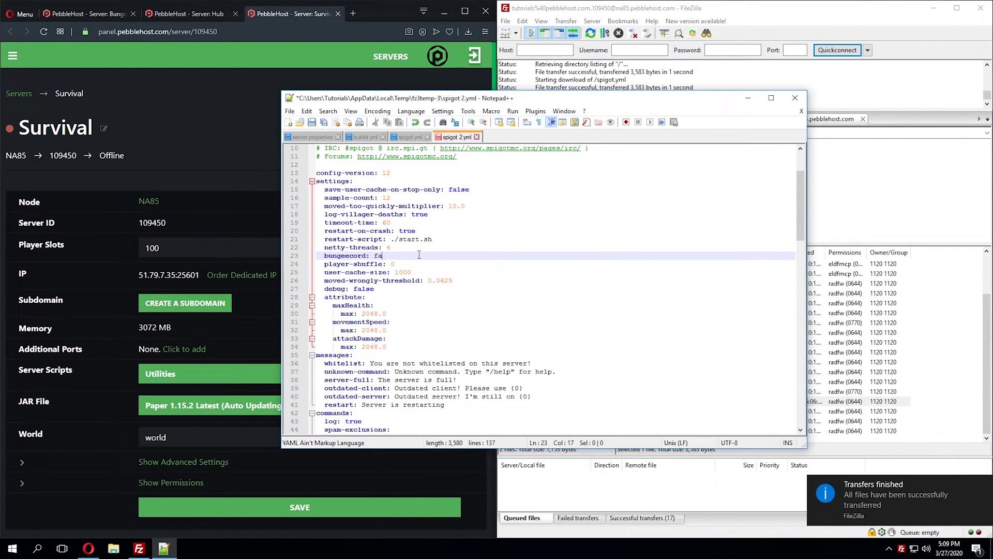
pyautogui.write('true')
pyautogui.hotkey('ctrl', 's')
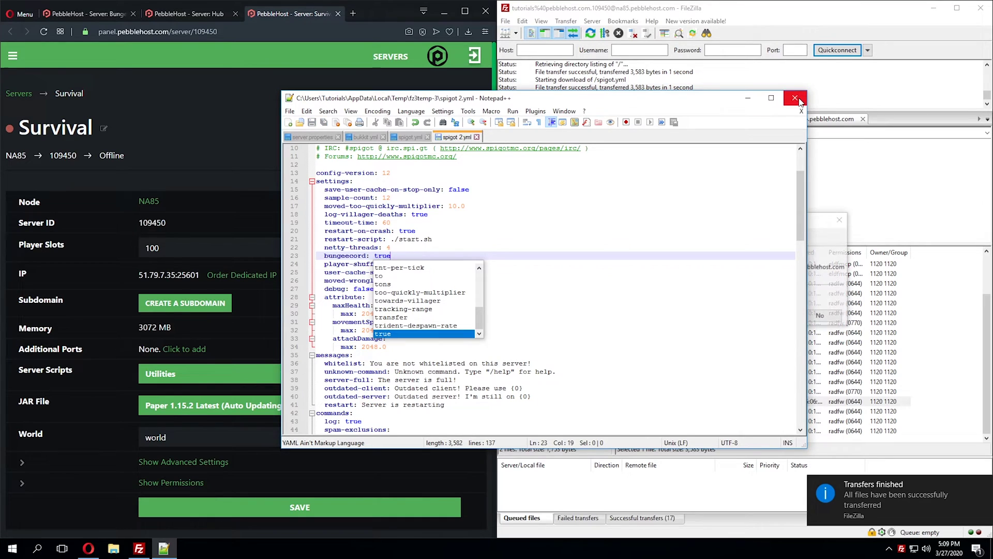
pyautogui.click(795, 98)
pyautogui.click(771, 316)
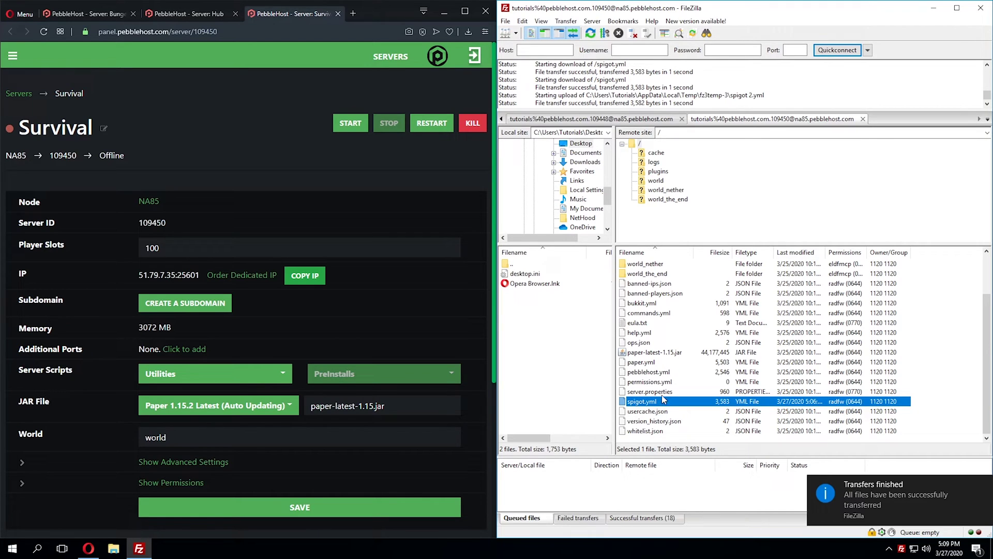
pyautogui.click(668, 393)
pyautogui.rightClick(669, 393)
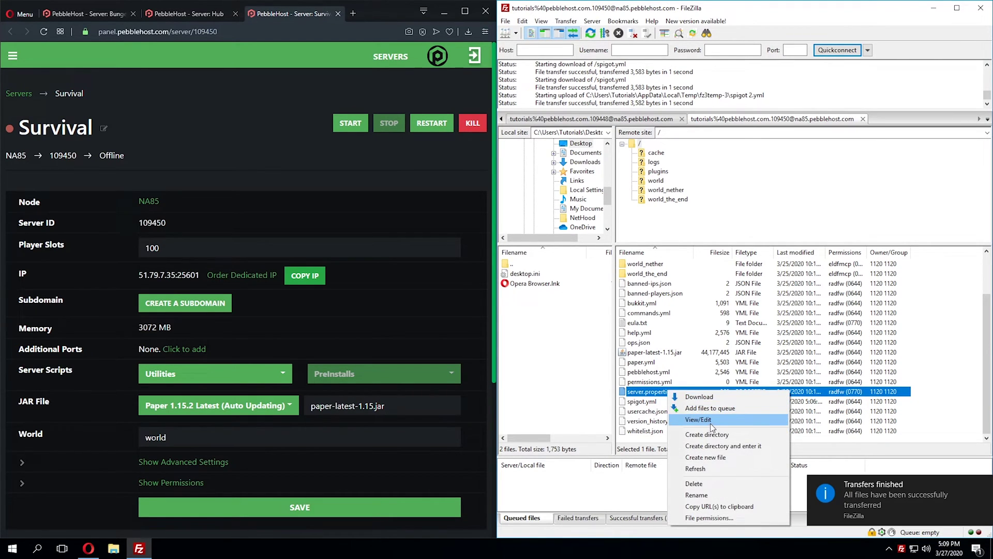
pyautogui.click(709, 423)
pyautogui.click(802, 379)
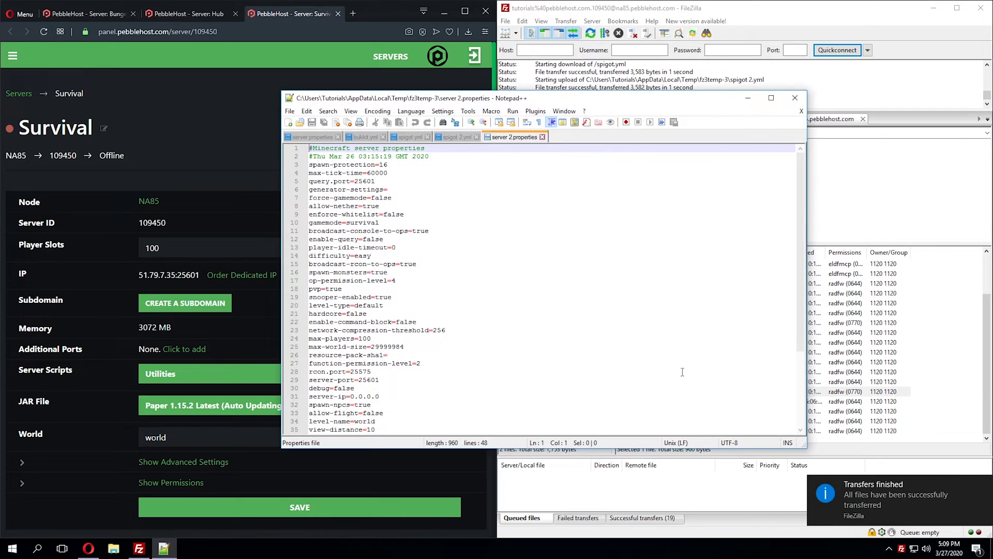
pyautogui.scroll(-4, 510, 332)
pyautogui.click(395, 372)
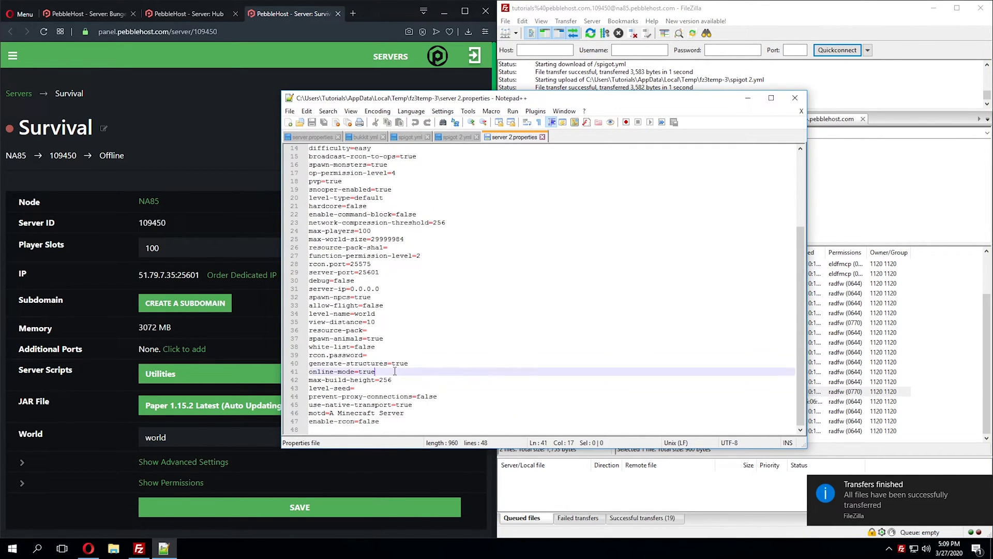
pyautogui.press('BackSpace')
pyautogui.press('BackSpace')
pyautogui.press('BackSpace')
pyautogui.press('BackSpace')
pyautogui.write('false')
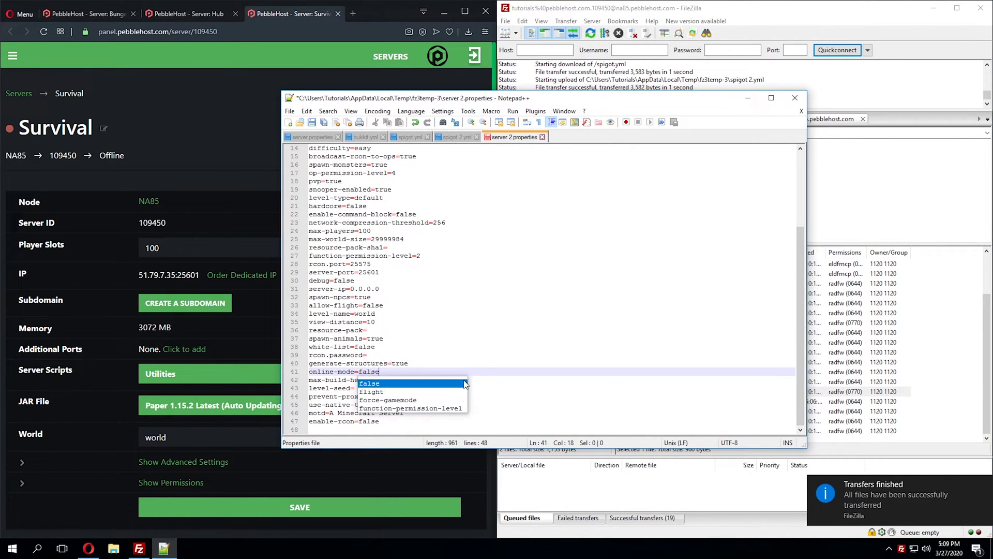
pyautogui.hotkey('ctrl', 's')
pyautogui.click(795, 98)
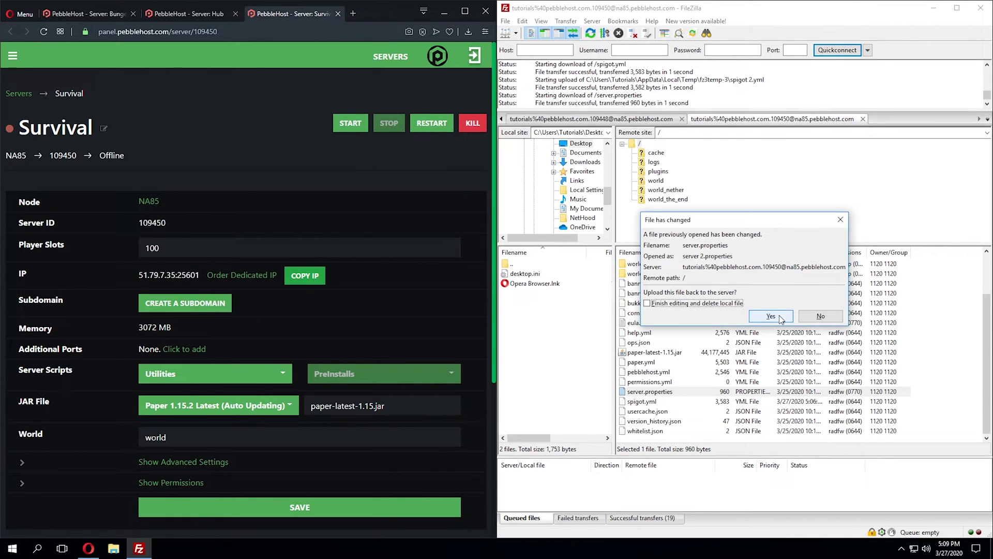
pyautogui.click(780, 316)
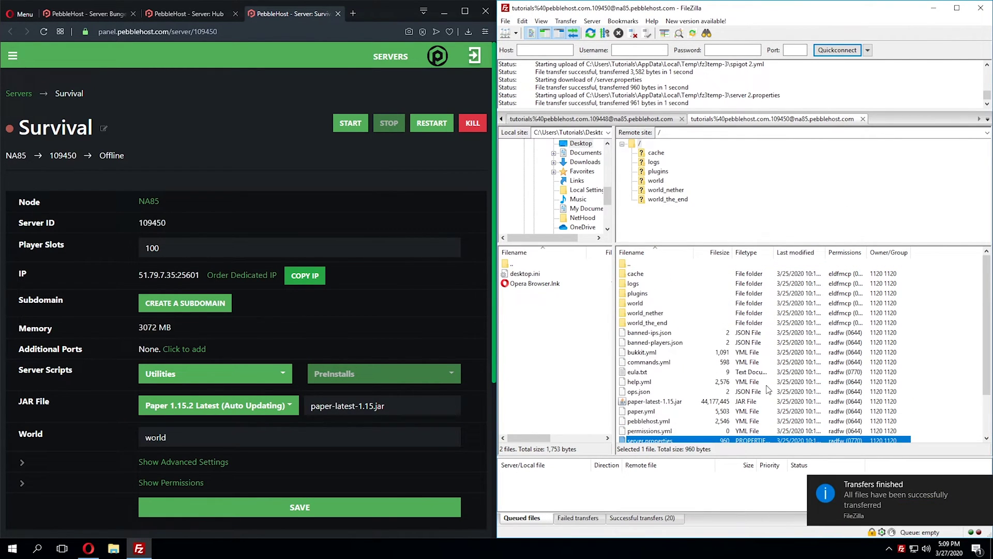
# - On the server list, select Bungeecord Proxy, Hub and Survival and mass-start them
pyautogui.click(193, 52)
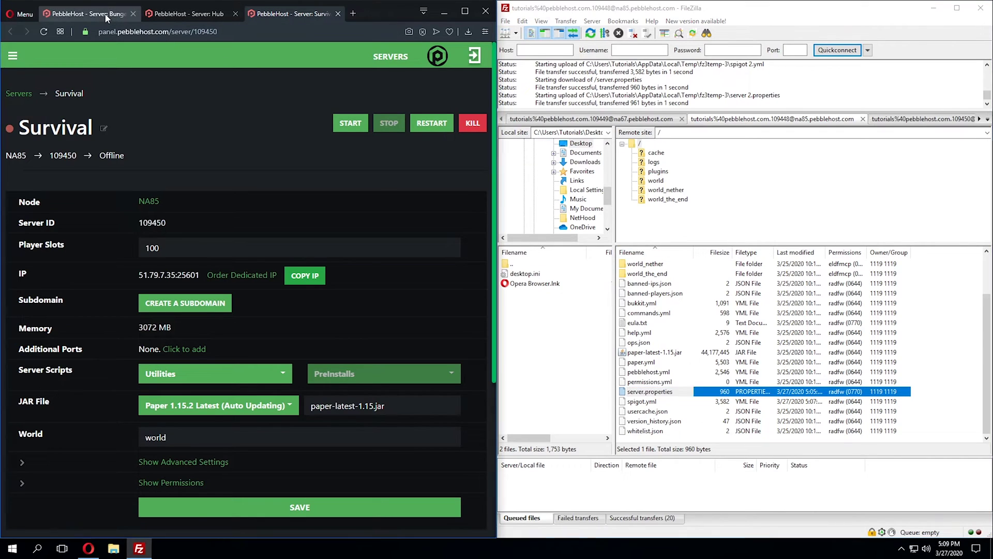
pyautogui.hotkey('ctrl', 'Tab')
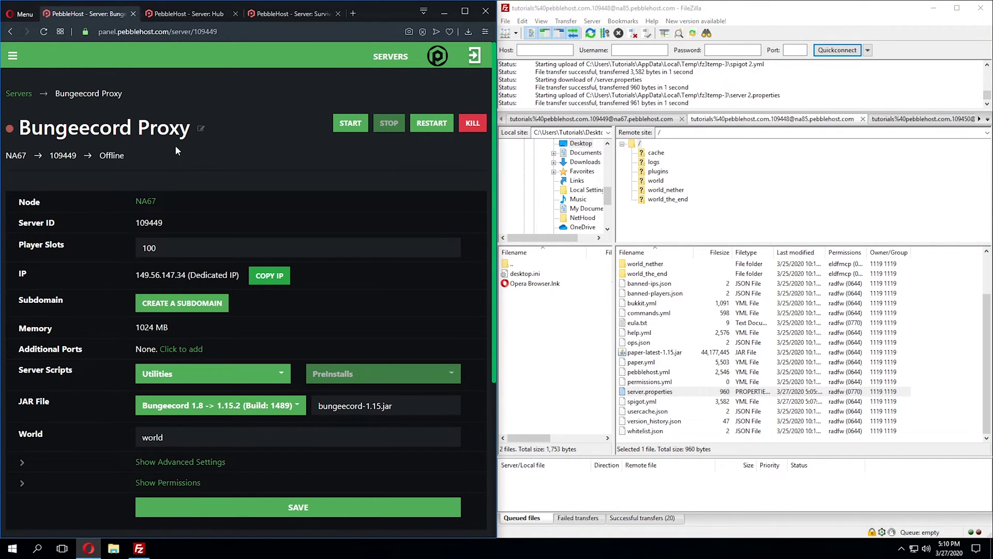
pyautogui.hotkey('alt', 'Left')
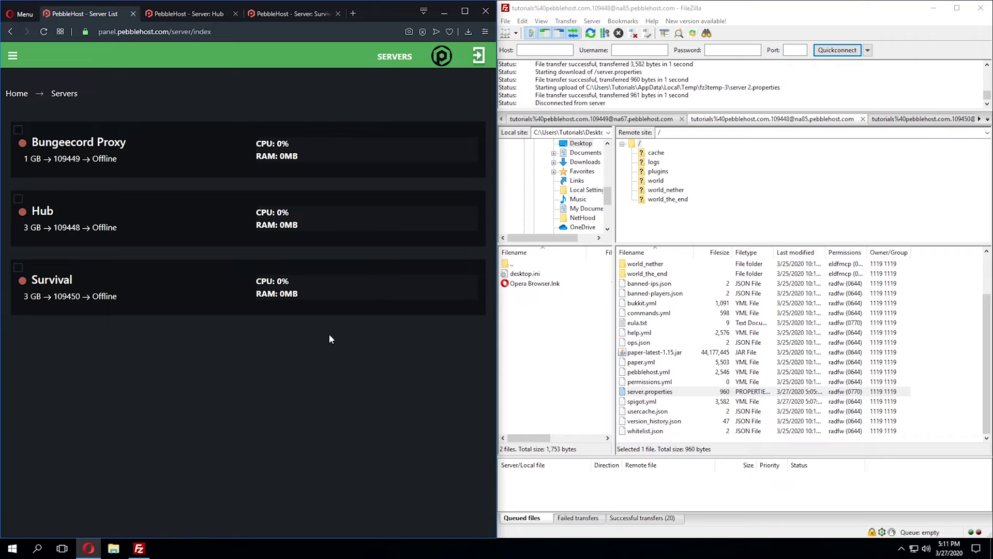
pyautogui.click(18, 130)
pyautogui.click(18, 199)
pyautogui.click(20, 269)
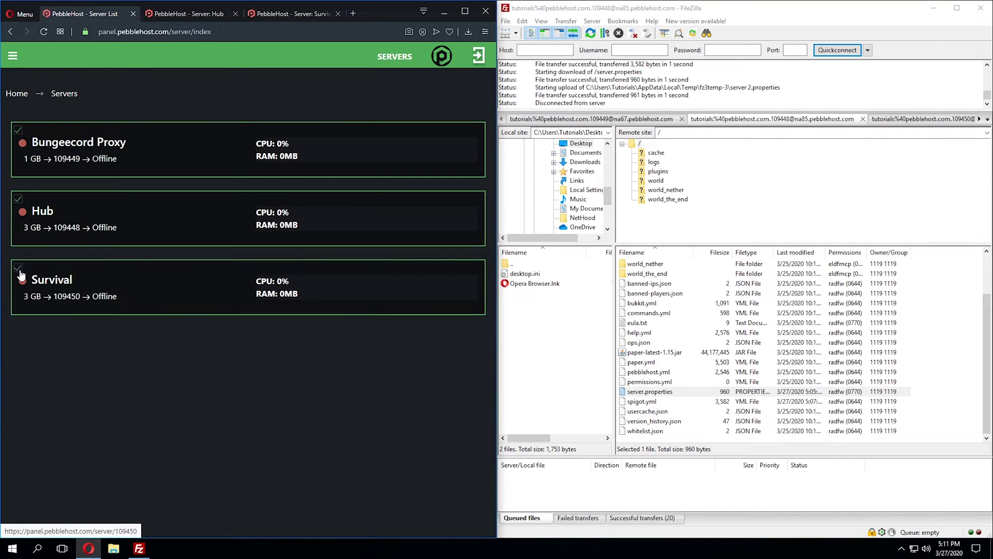
pyautogui.click(15, 54)
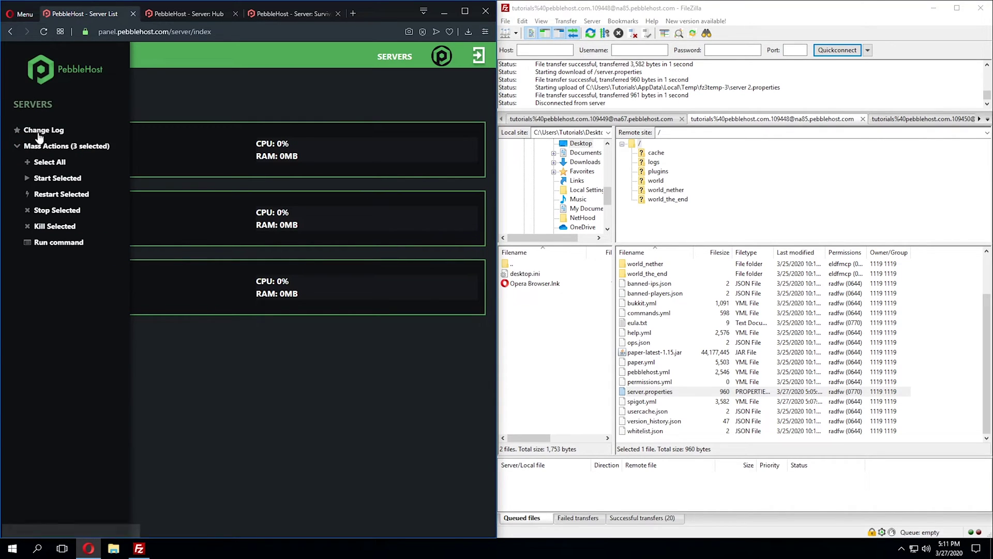
pyautogui.click(56, 179)
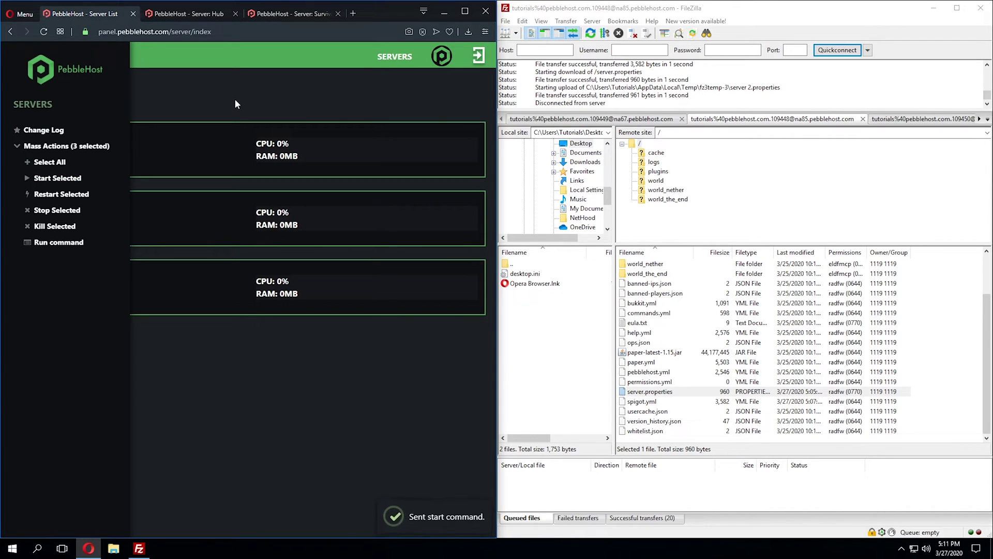
# - Copy the proxy IP 149.56.147.34 from the console's 'Listening on' line
pyautogui.click(235, 98)
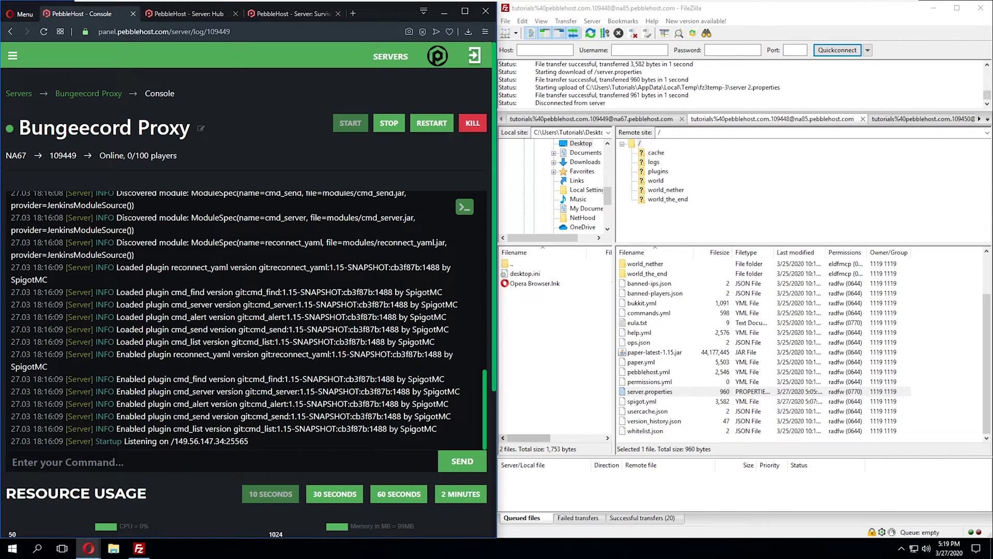
pyautogui.moveTo(174, 440); pyautogui.dragTo(224, 441)
pyautogui.rightClick(223, 441)
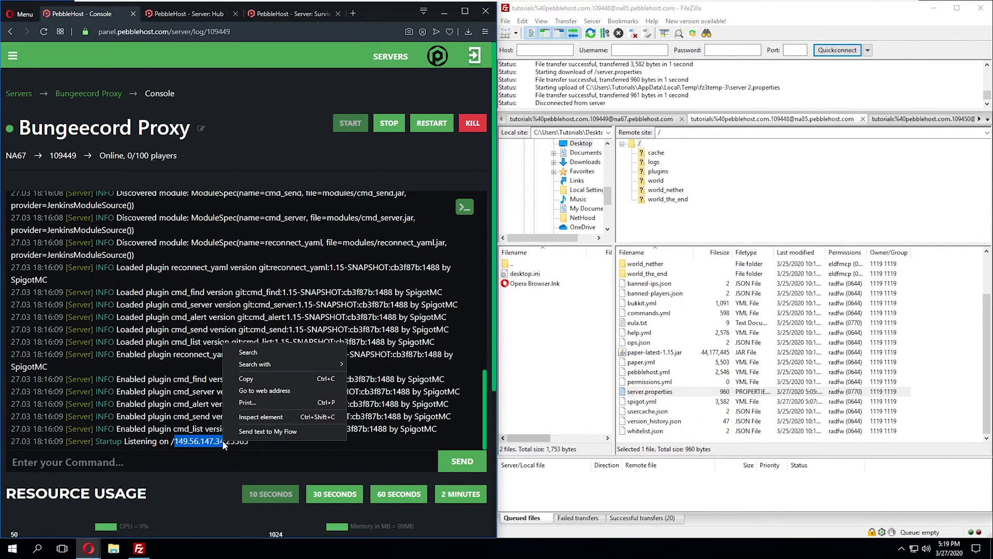
pyautogui.click(255, 379)
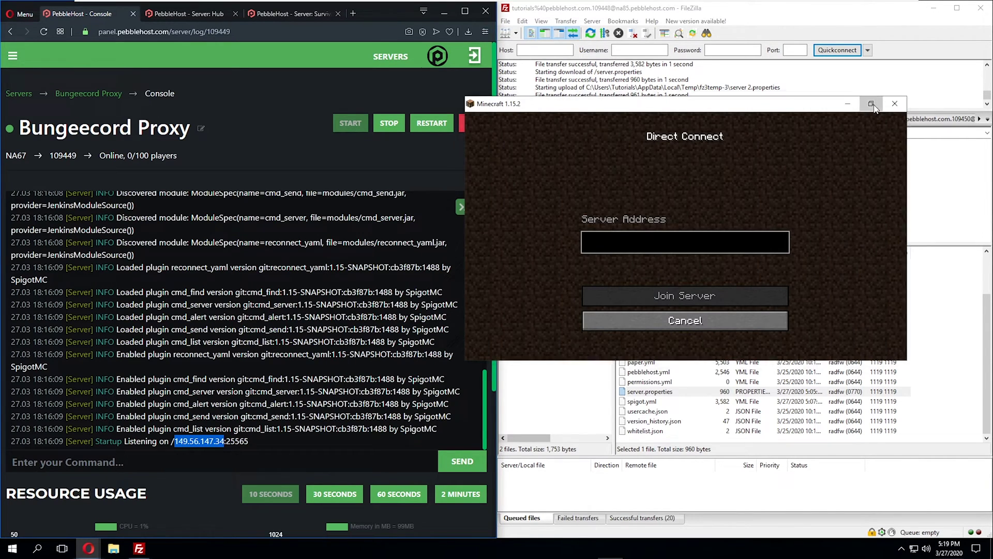
# - Direct-connect Minecraft to the pasted proxy address 149.56.147.34 and join
pyautogui.press('super+Up')
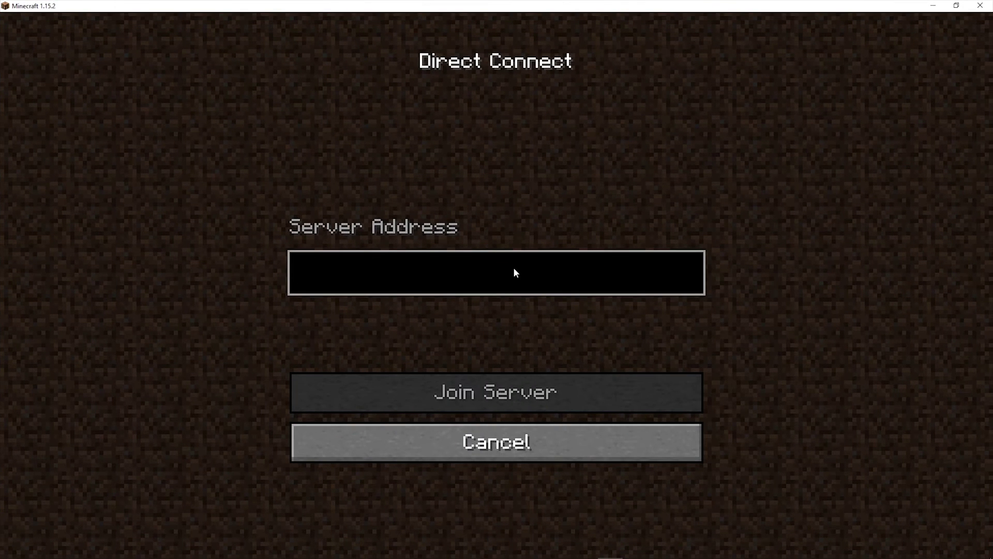
pyautogui.hotkey('ctrl', 'v')
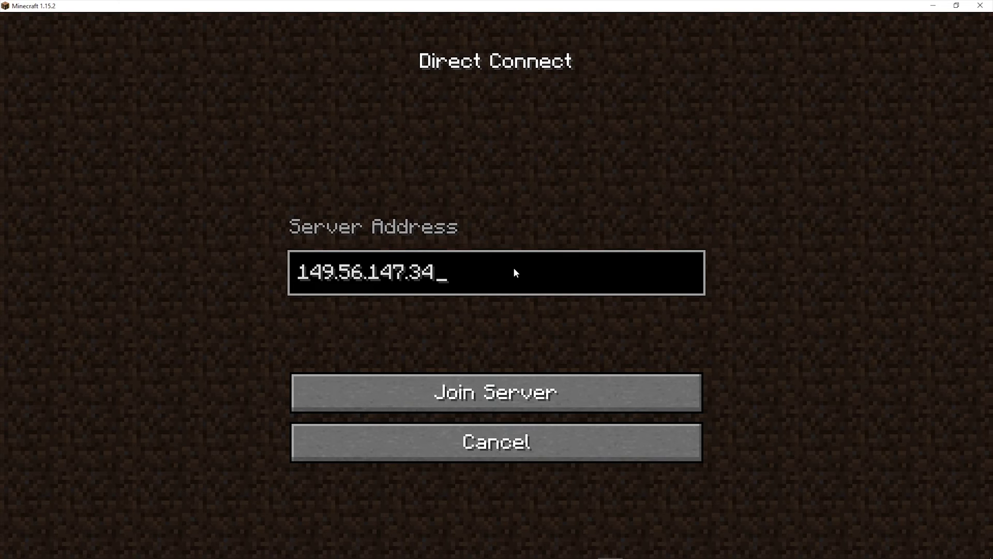
pyautogui.click(528, 391)
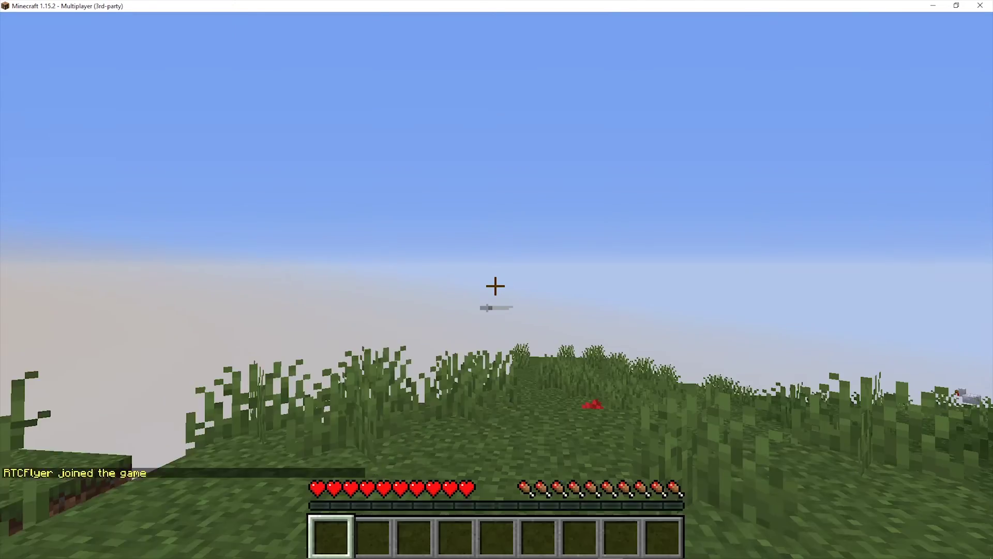
# - Walk toward the mountain, then run /server Hub in chat
pyautogui.press('w')
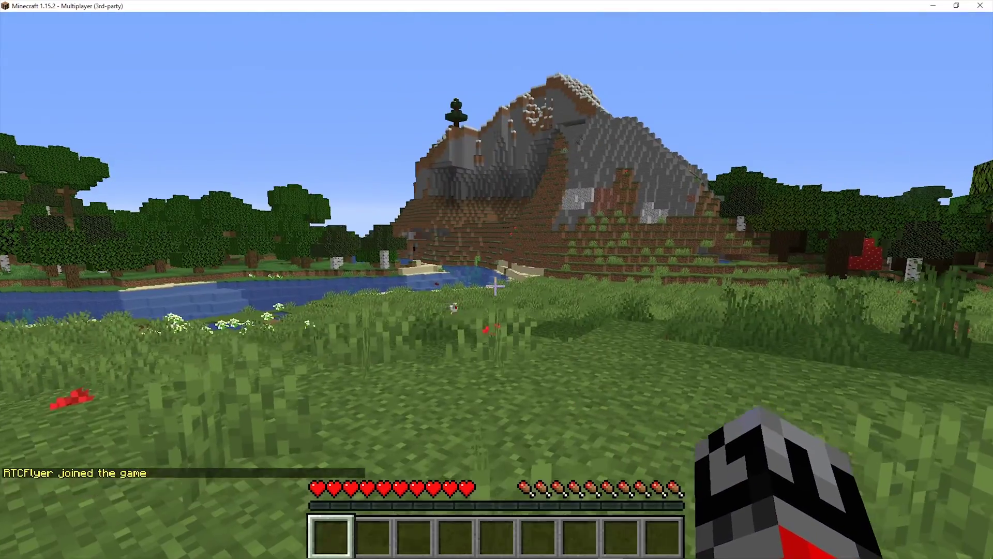
pyautogui.press('w')
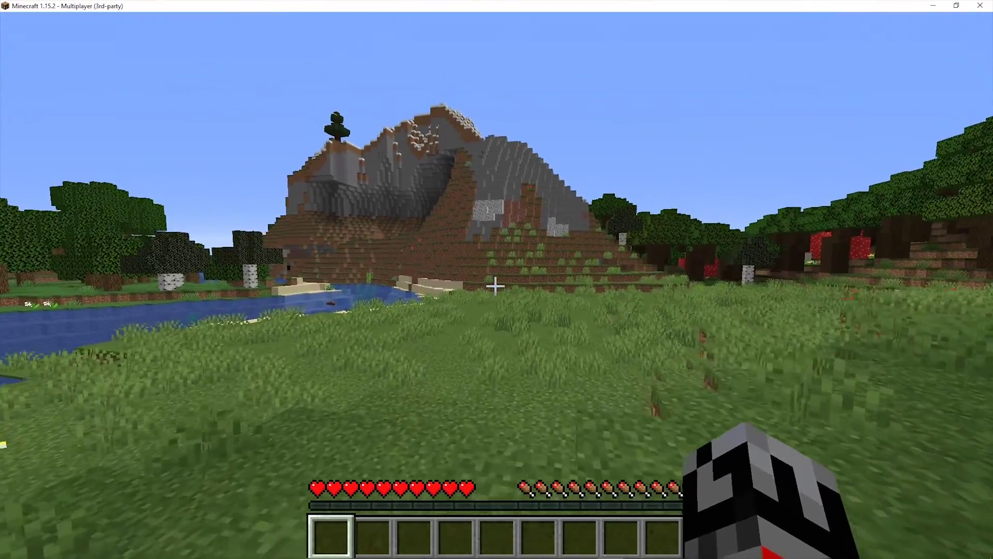
pyautogui.press('w')
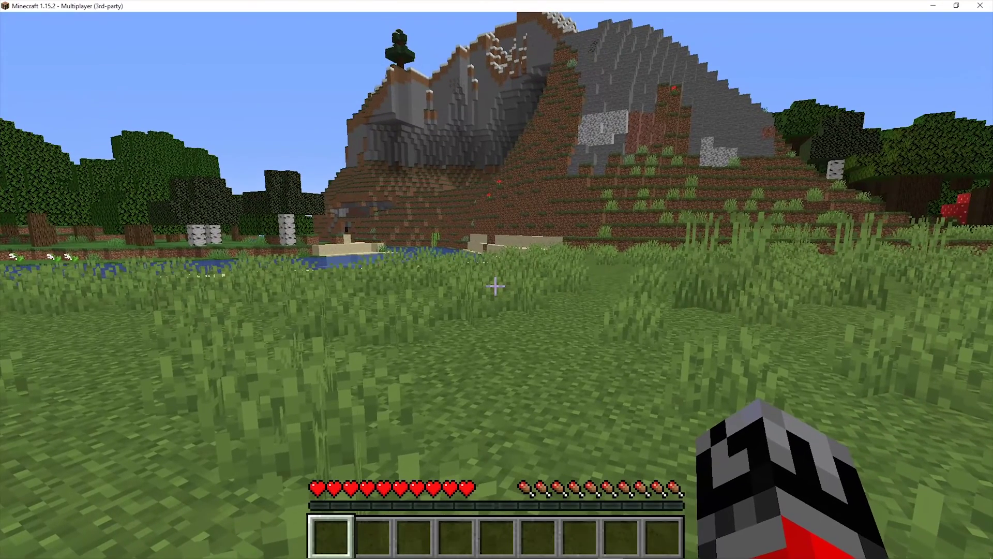
pyautogui.press('/')
pyautogui.write('s')
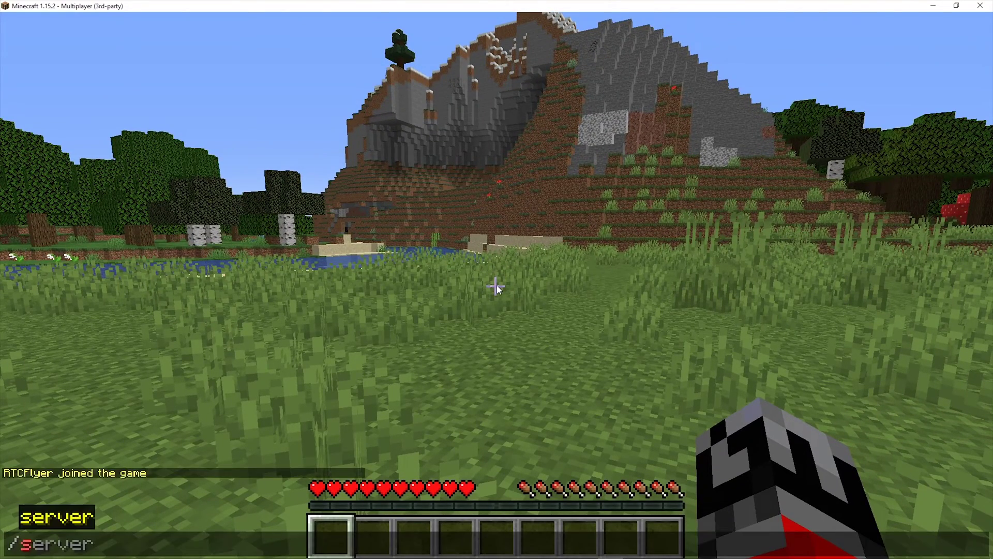
pyautogui.write('erver Hub')
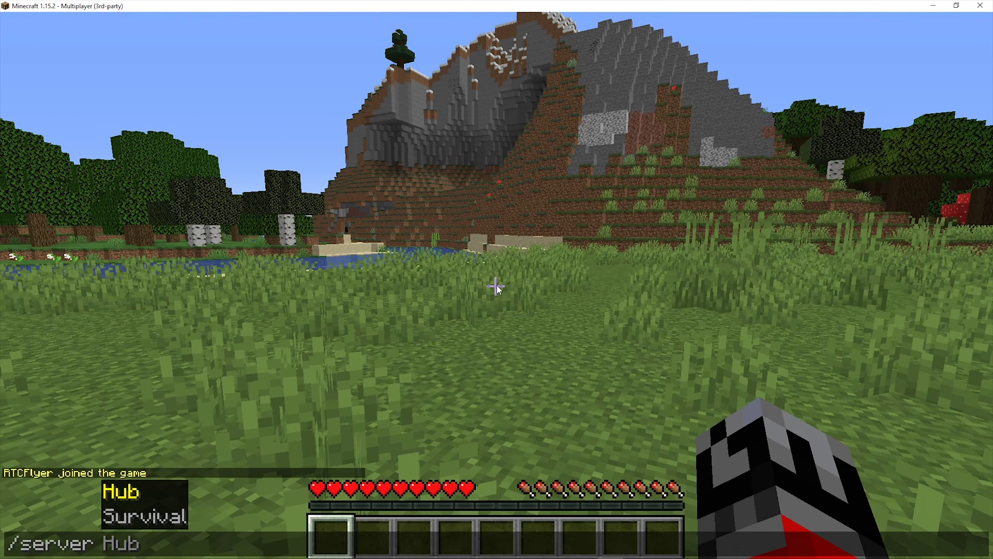
pyautogui.press('Tab')
pyautogui.press('Return')
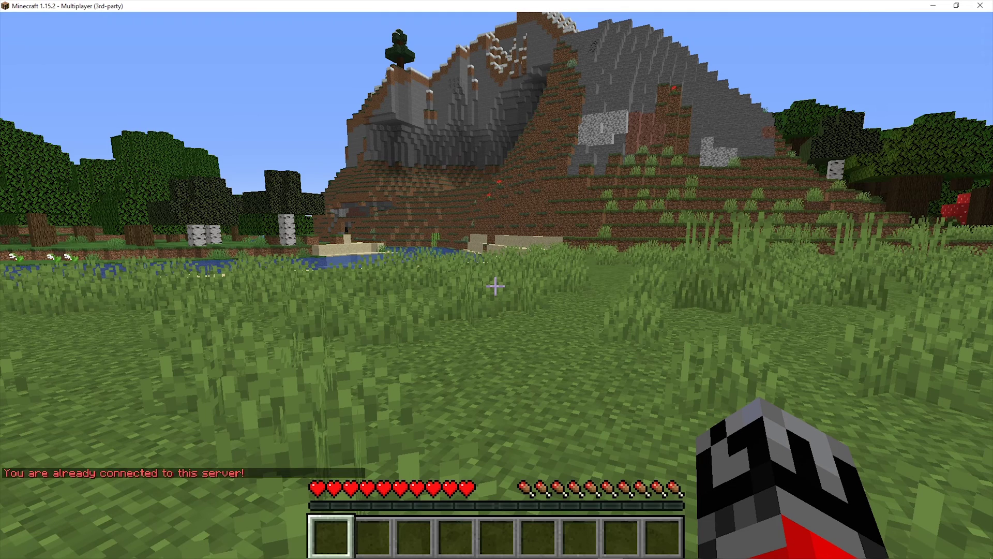
# - Switch to the Survival server with /server Survival and walk through its forest
pyautogui.press('t')
pyautogui.press('Up')
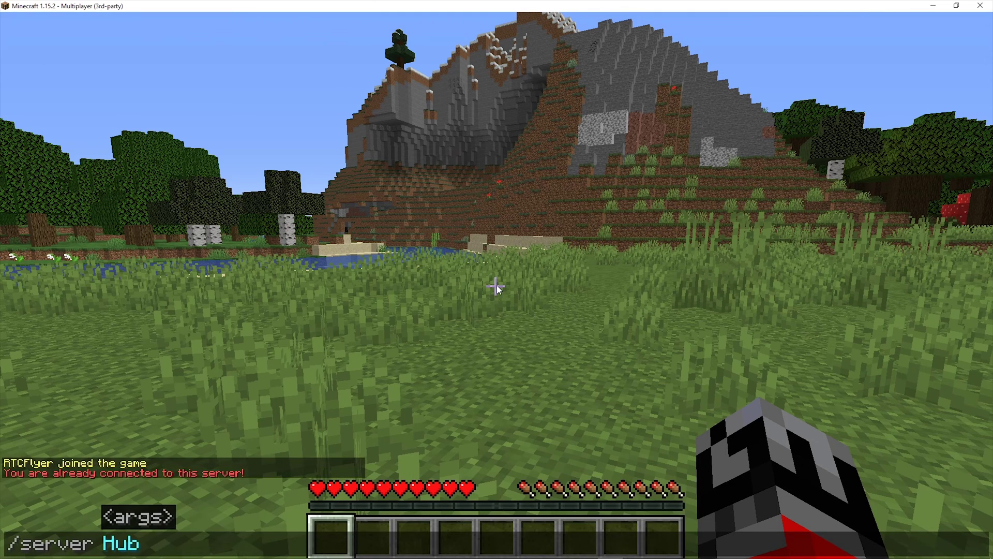
pyautogui.press('BackSpace')
pyautogui.press('BackSpace')
pyautogui.press('BackSpace')
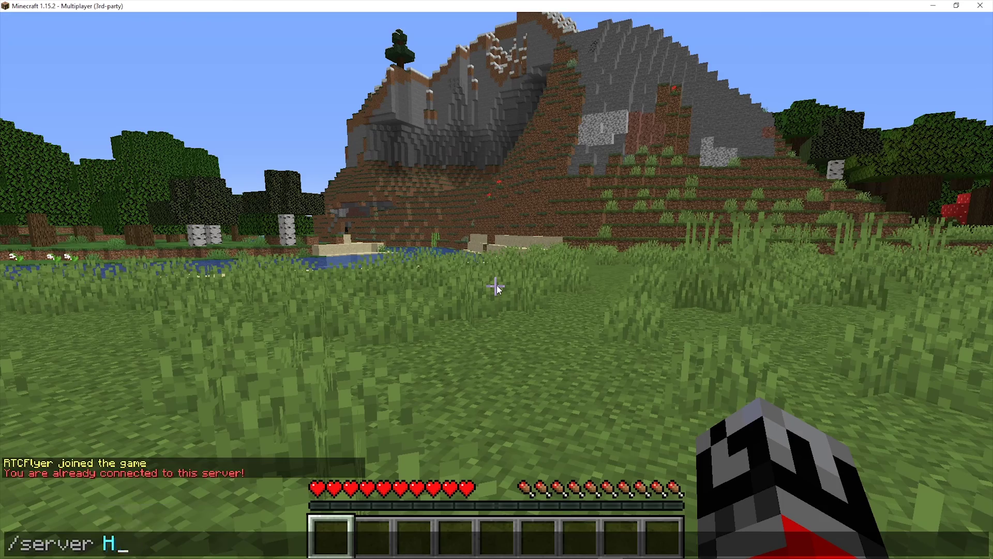
pyautogui.write('Survival')
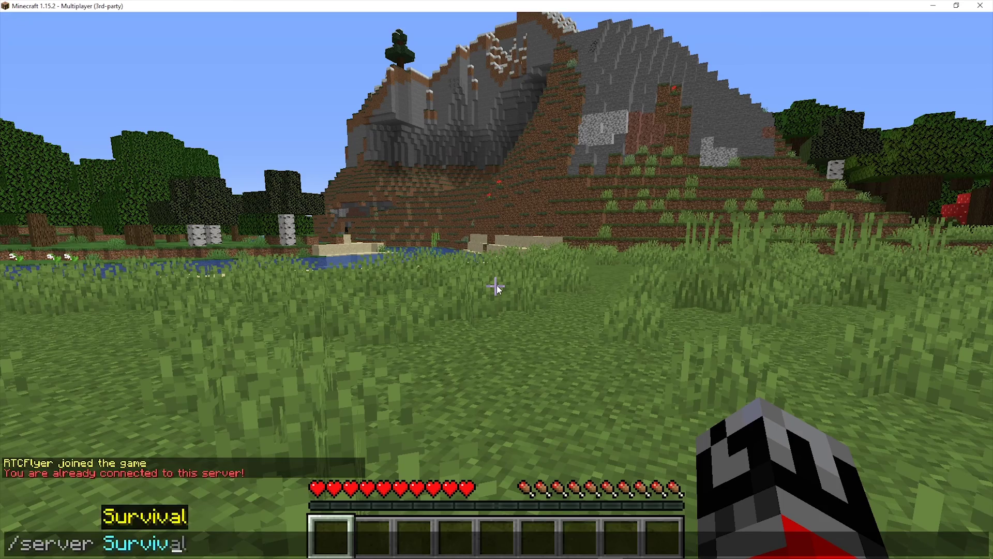
pyautogui.press('Return')
pyautogui.press('w')
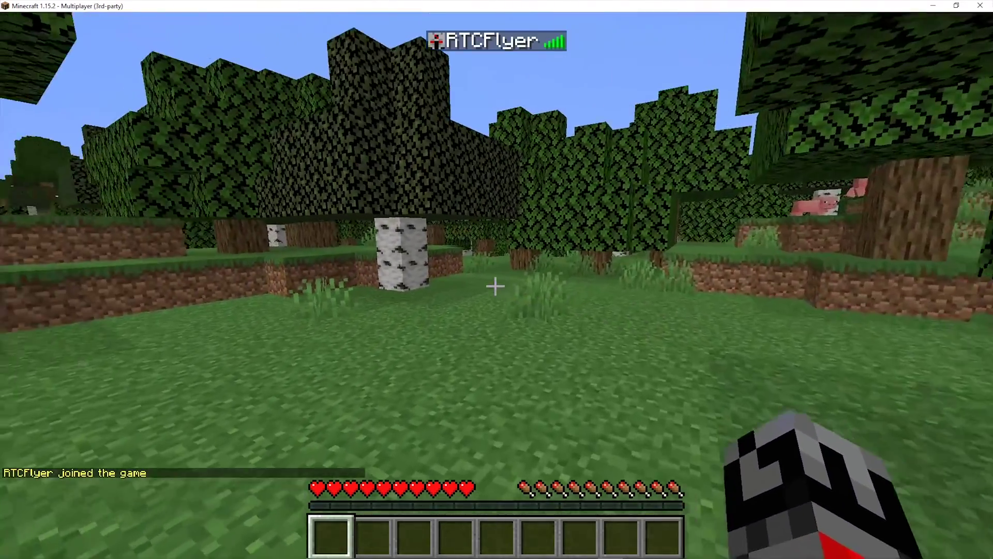
pyautogui.press('w')
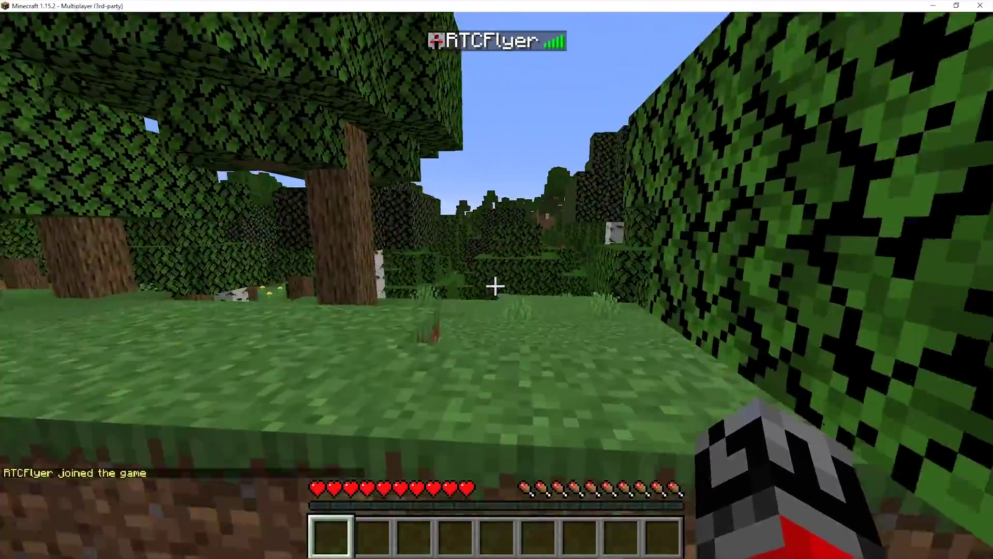
pyautogui.press('w')
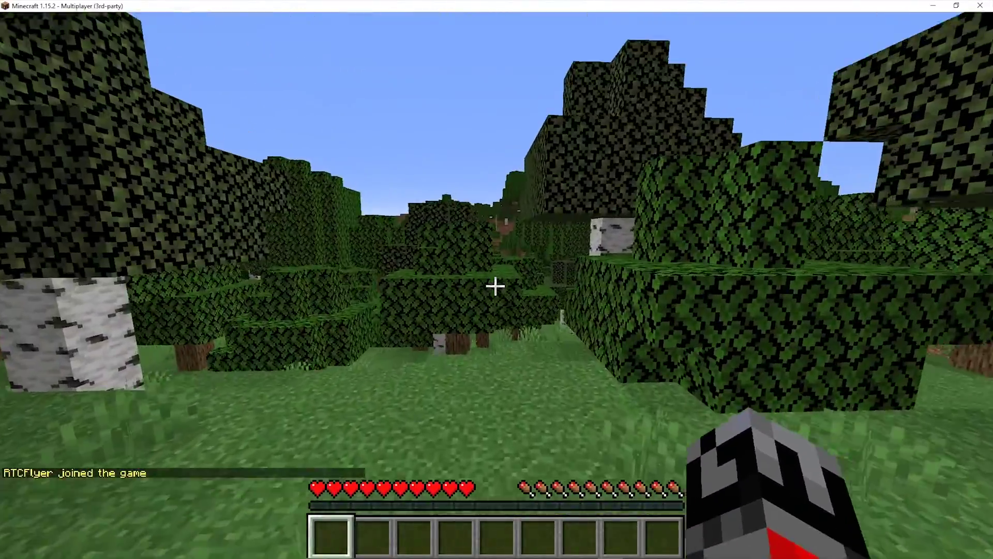
pyautogui.press('t')
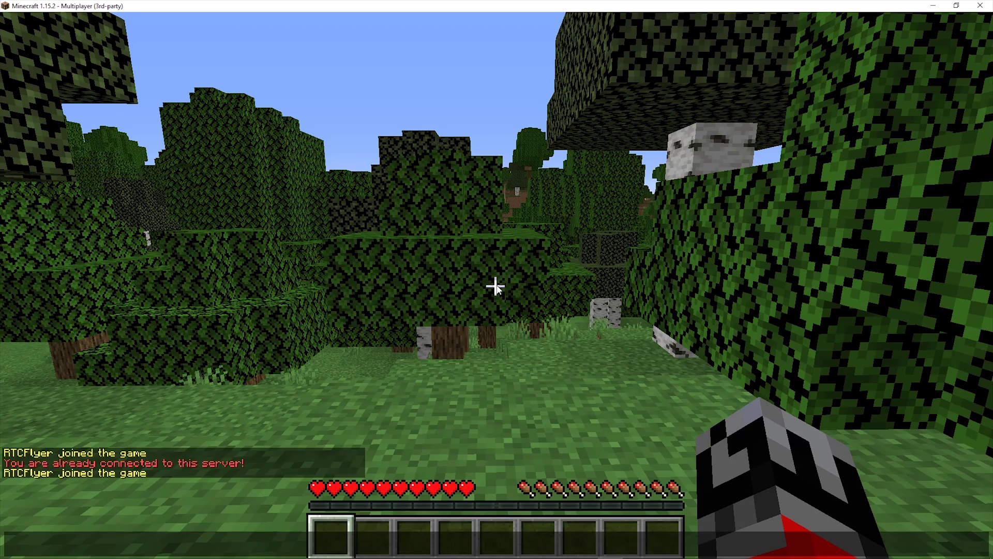
pyautogui.press('Escape')
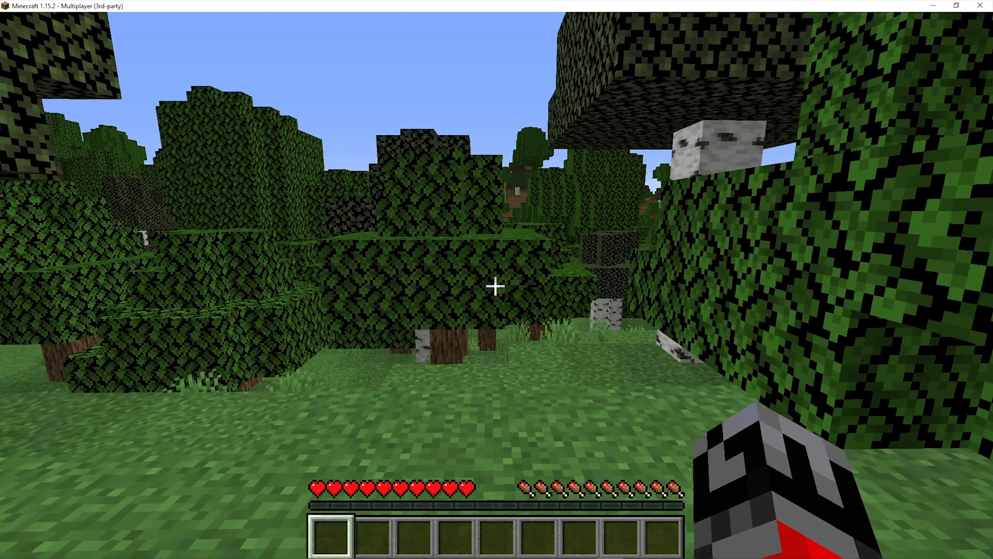